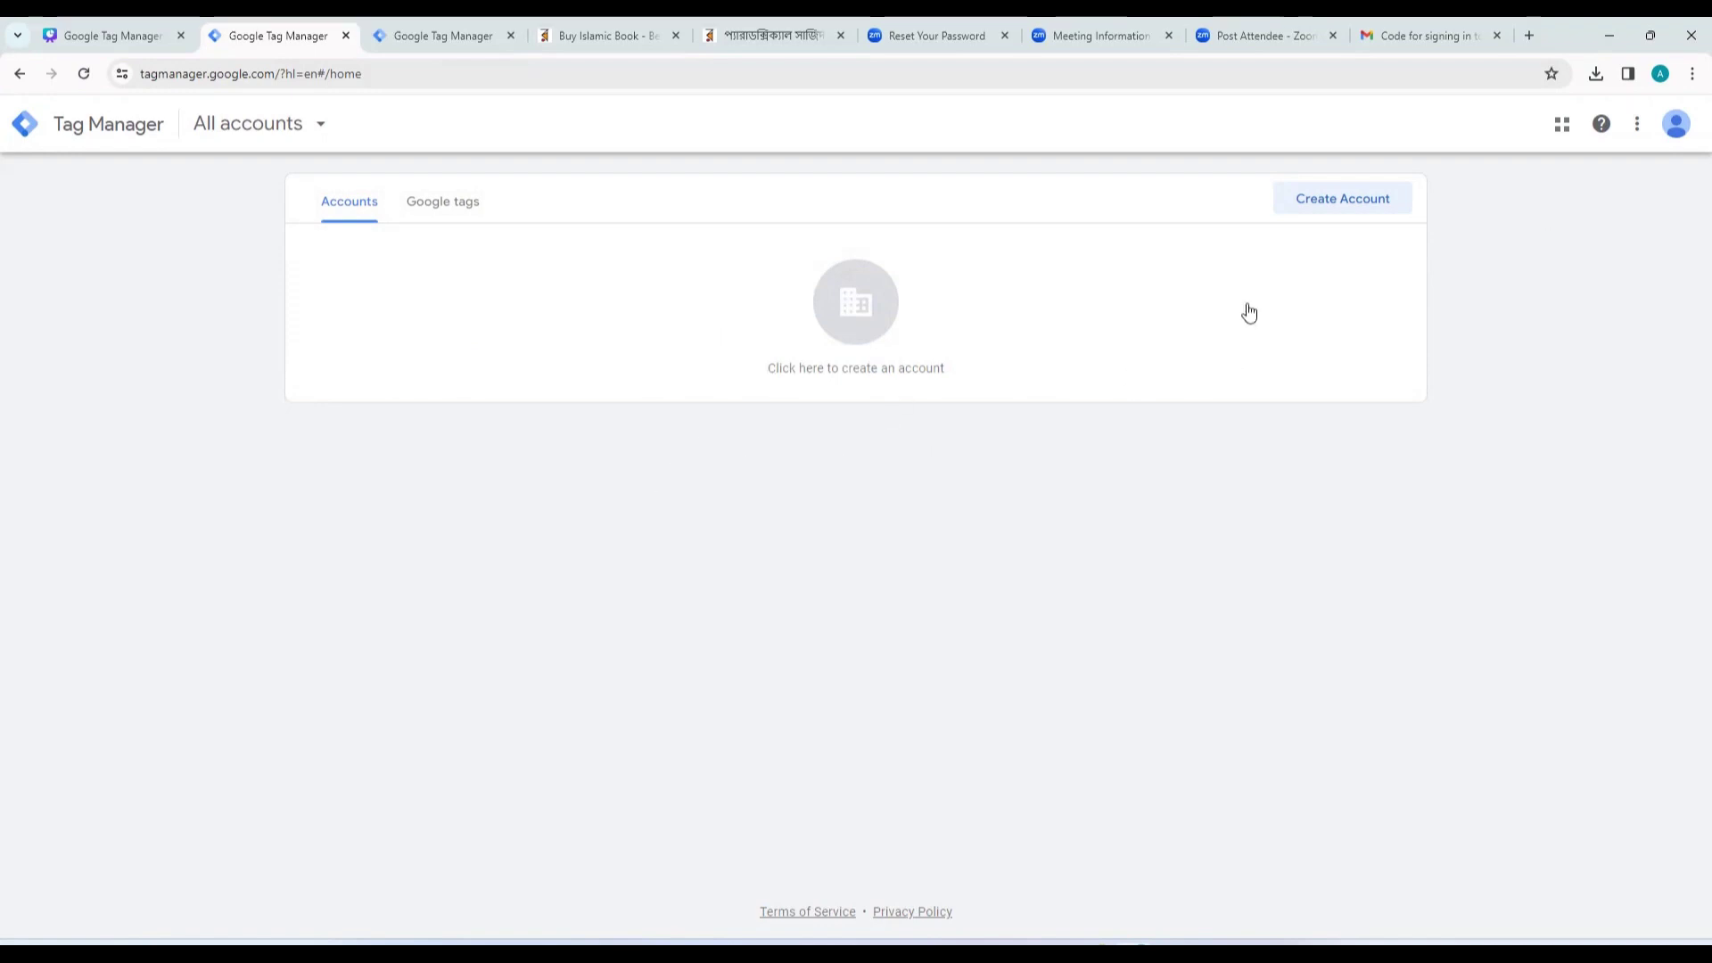
Start a new Tag Manager account and name it Smart Analytics.
{"action": "left_click", "coordinate": [1352, 210]}
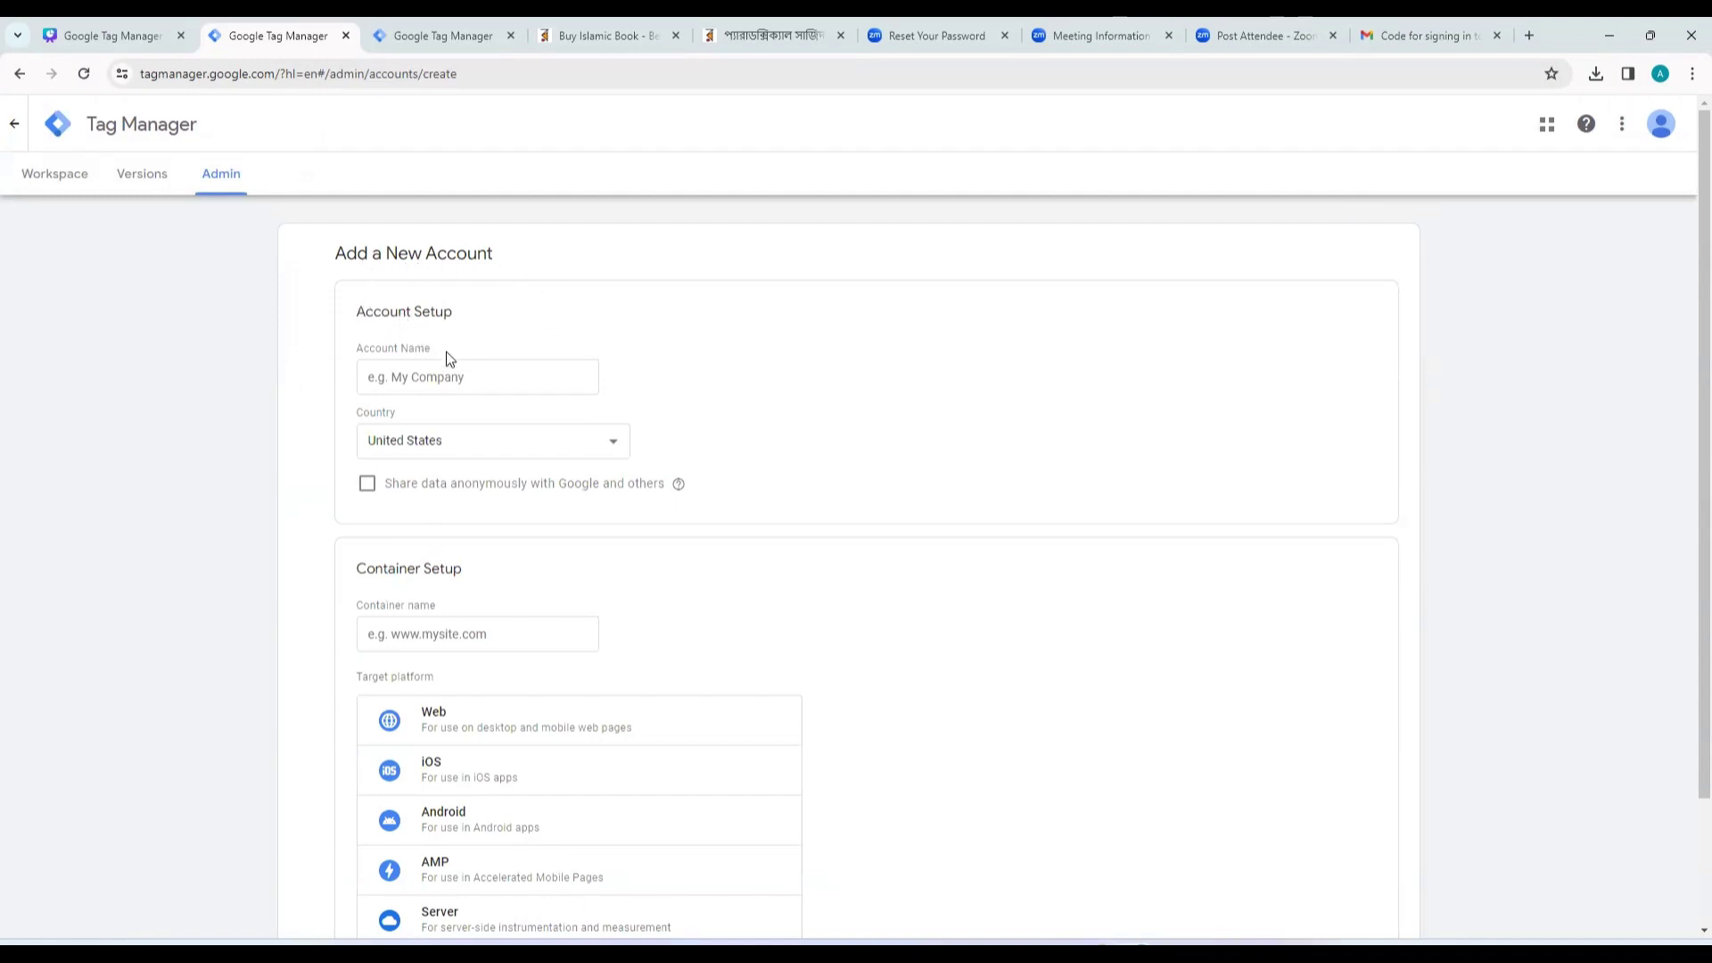
{"action": "left_click", "coordinate": [398, 374]}
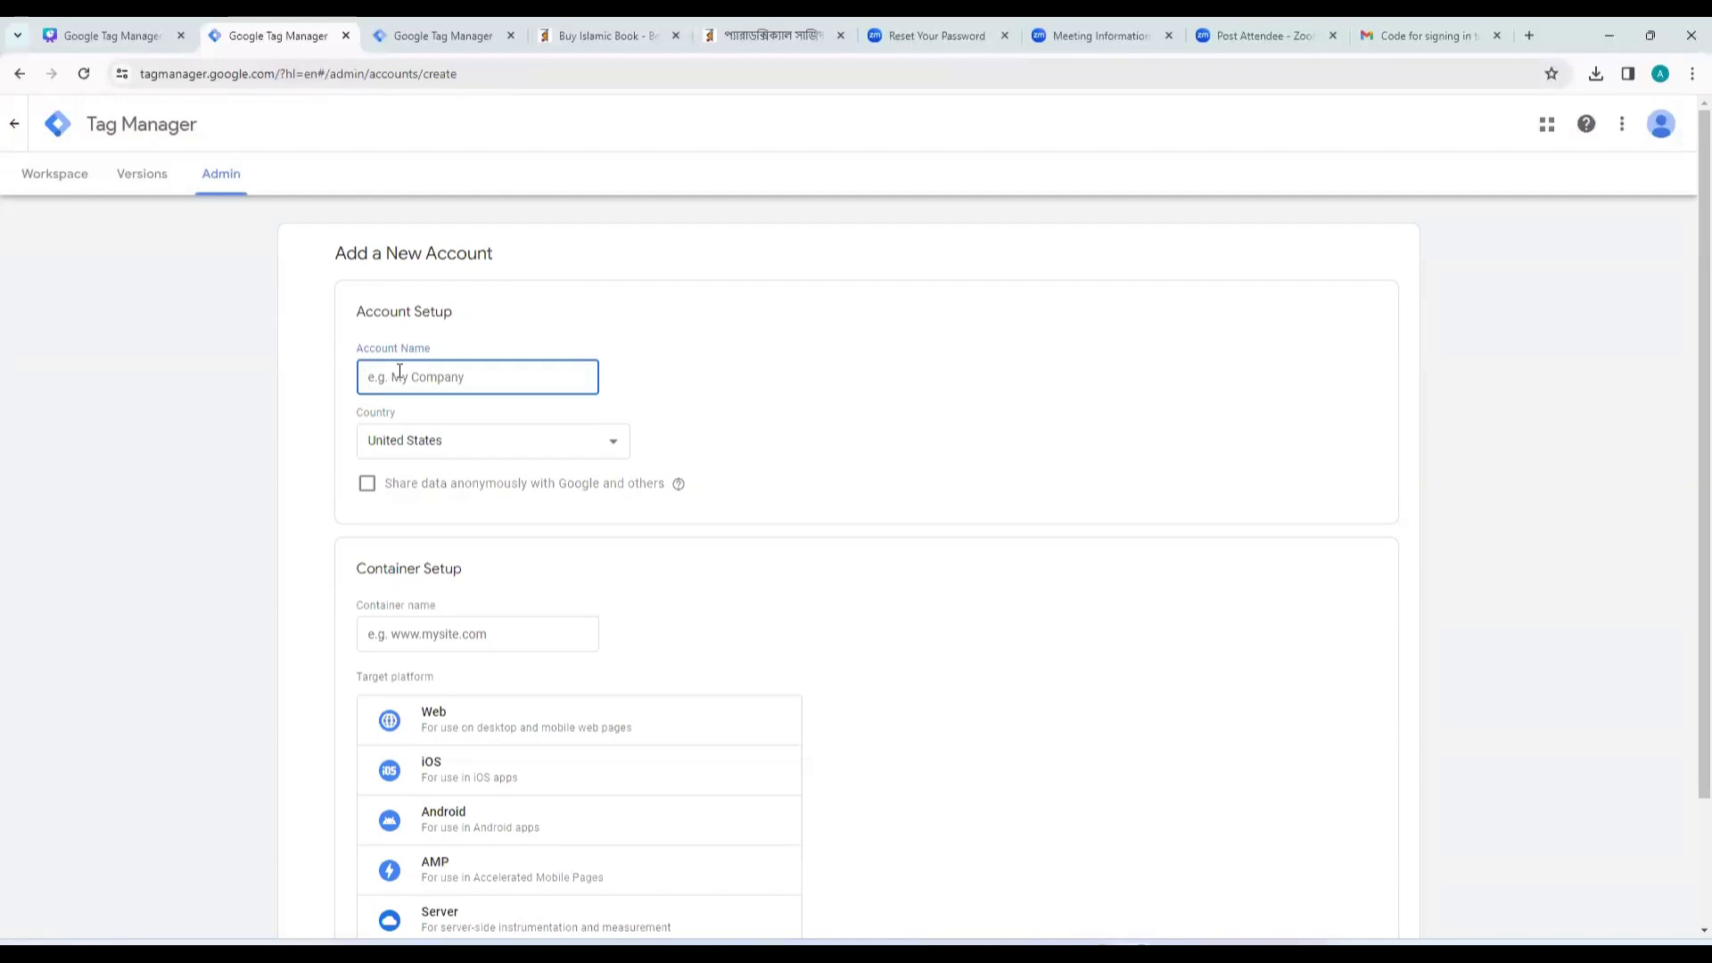
{"action": "type", "text": "Smart Analytics"}
Set the account's country to Bangladesh and enable sharing data anonymously with Google and others.
{"action": "left_click", "coordinate": [421, 440]}
{"action": "left_click", "coordinate": [326, 564]}
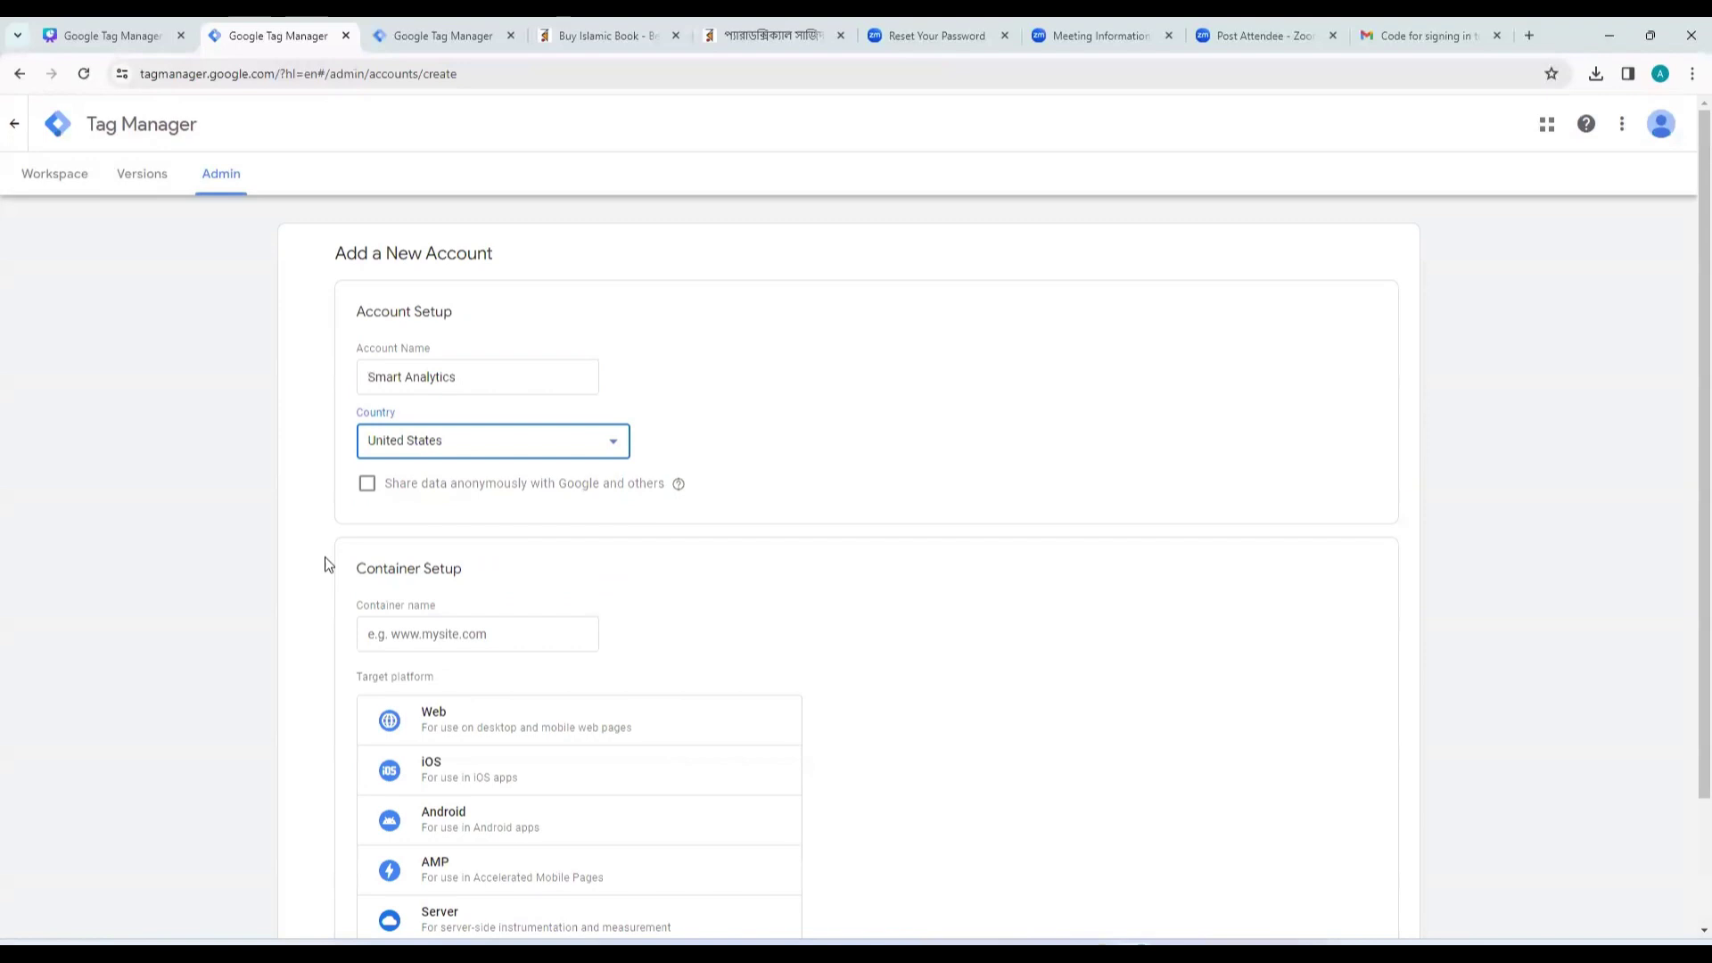
{"action": "left_click", "coordinate": [419, 438]}
{"action": "scroll", "coordinate": [478, 598], "scroll_direction": "up", "scroll_amount": 20}
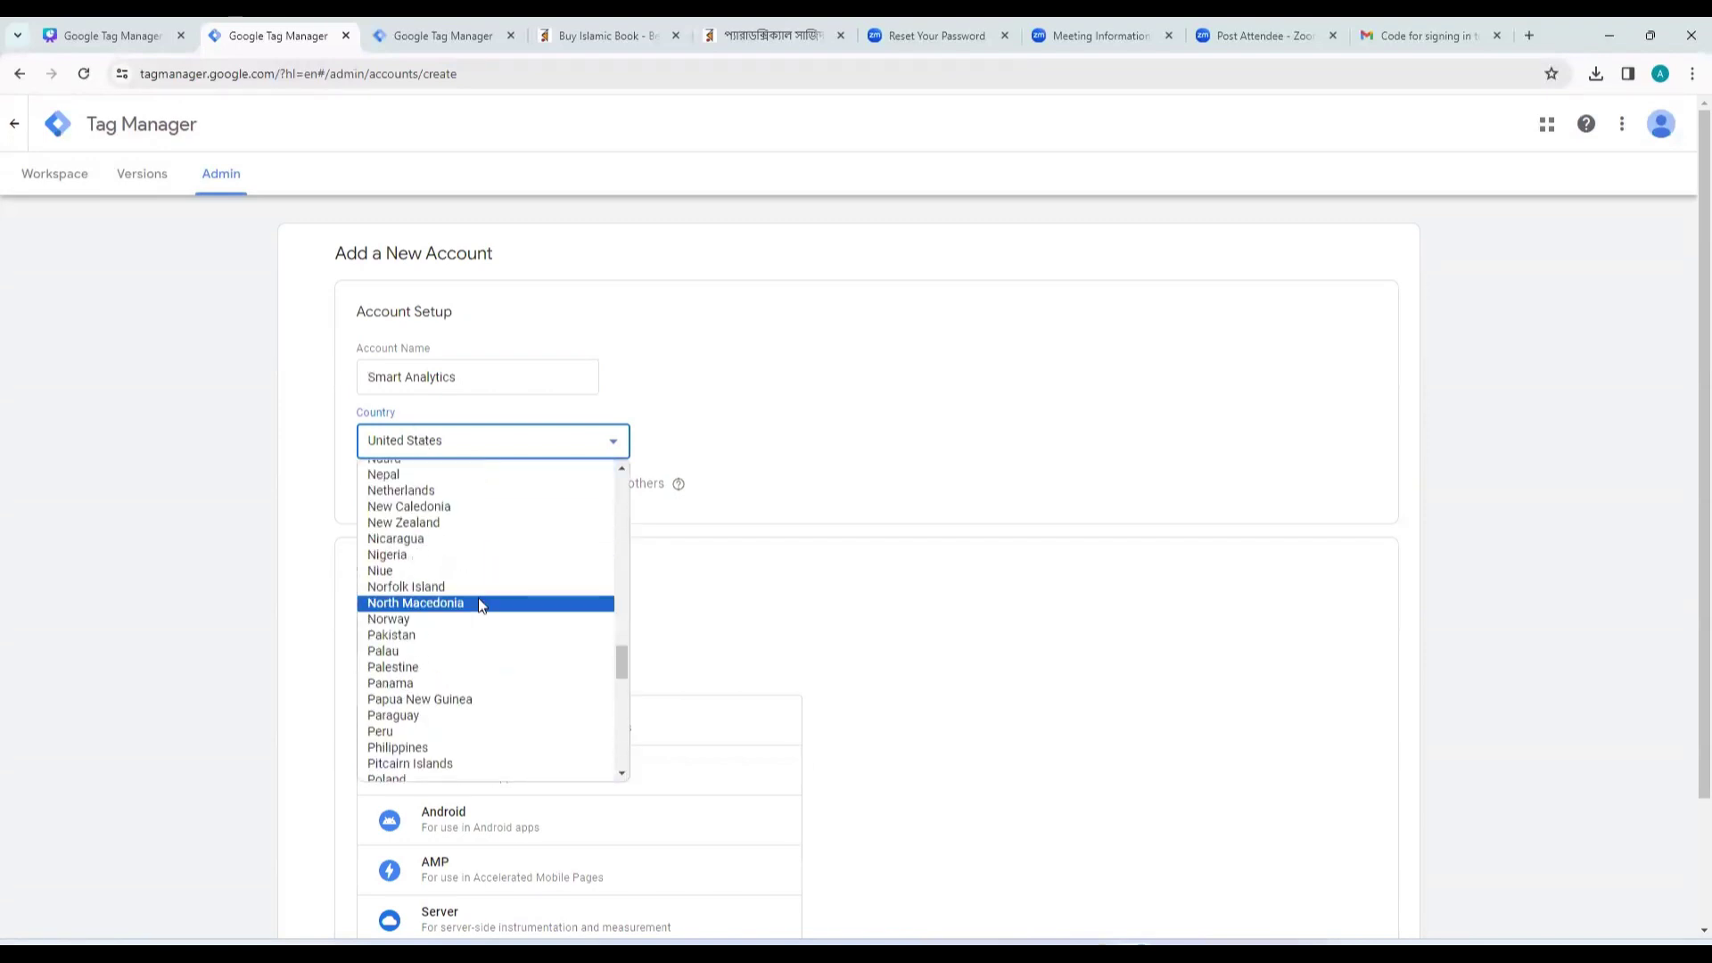
{"action": "scroll", "coordinate": [481, 606], "scroll_direction": "up", "scroll_amount": 15}
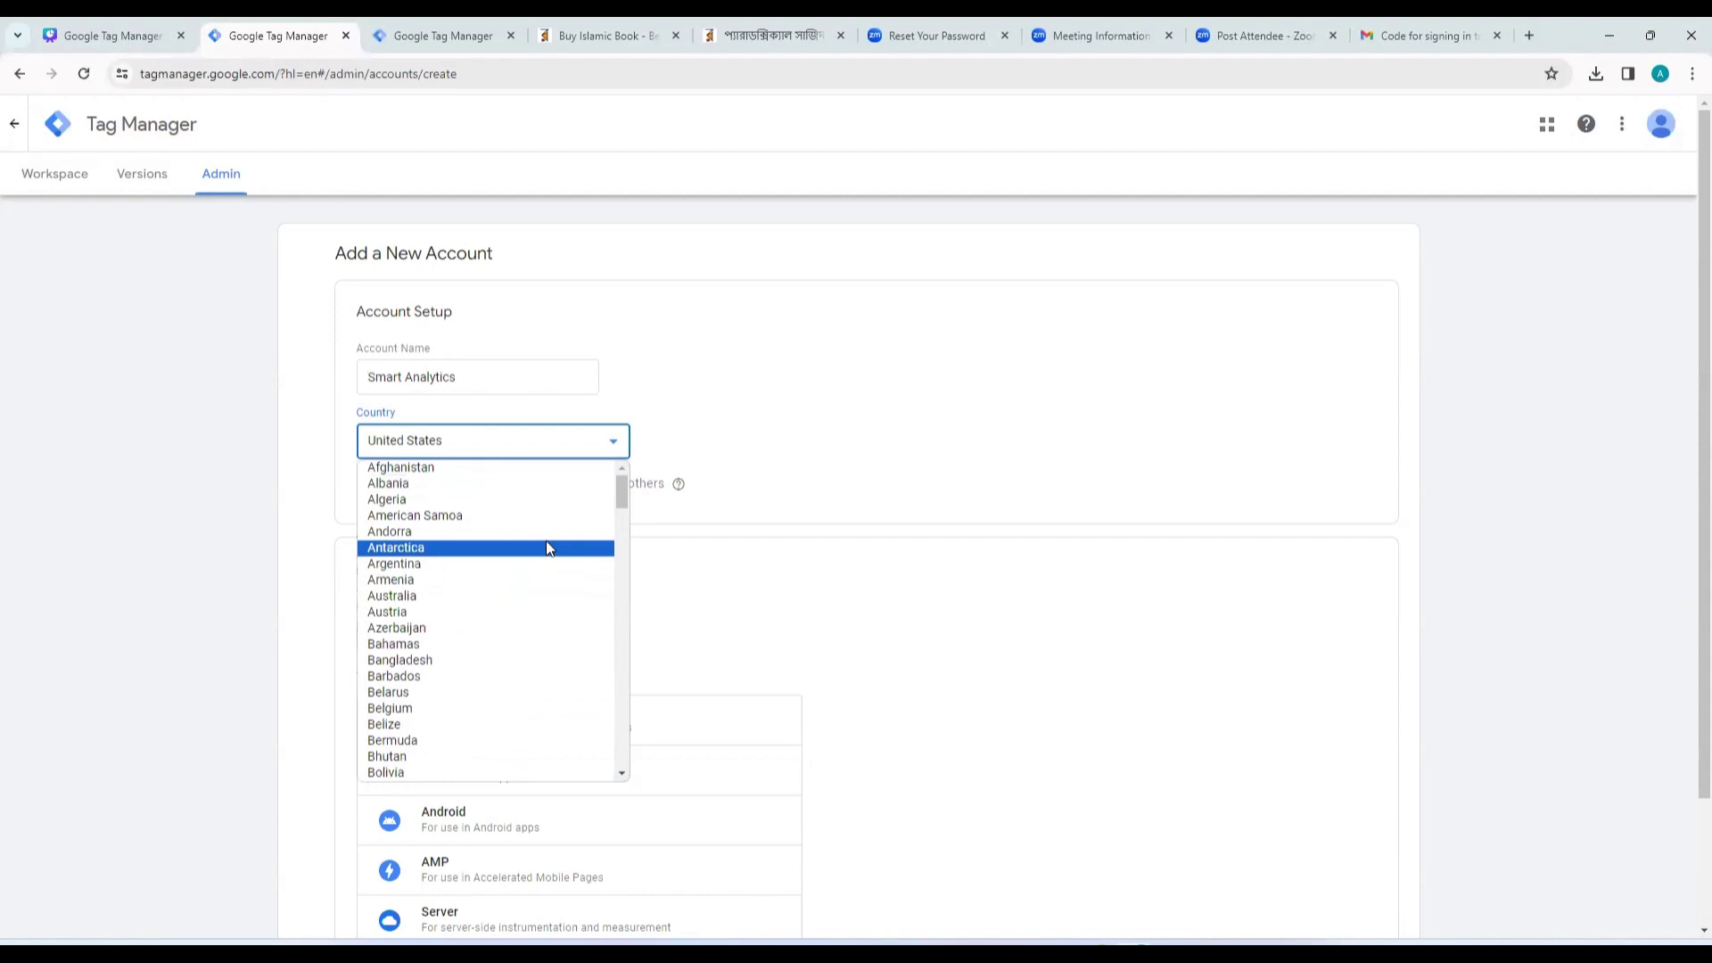
{"action": "left_click", "coordinate": [463, 662]}
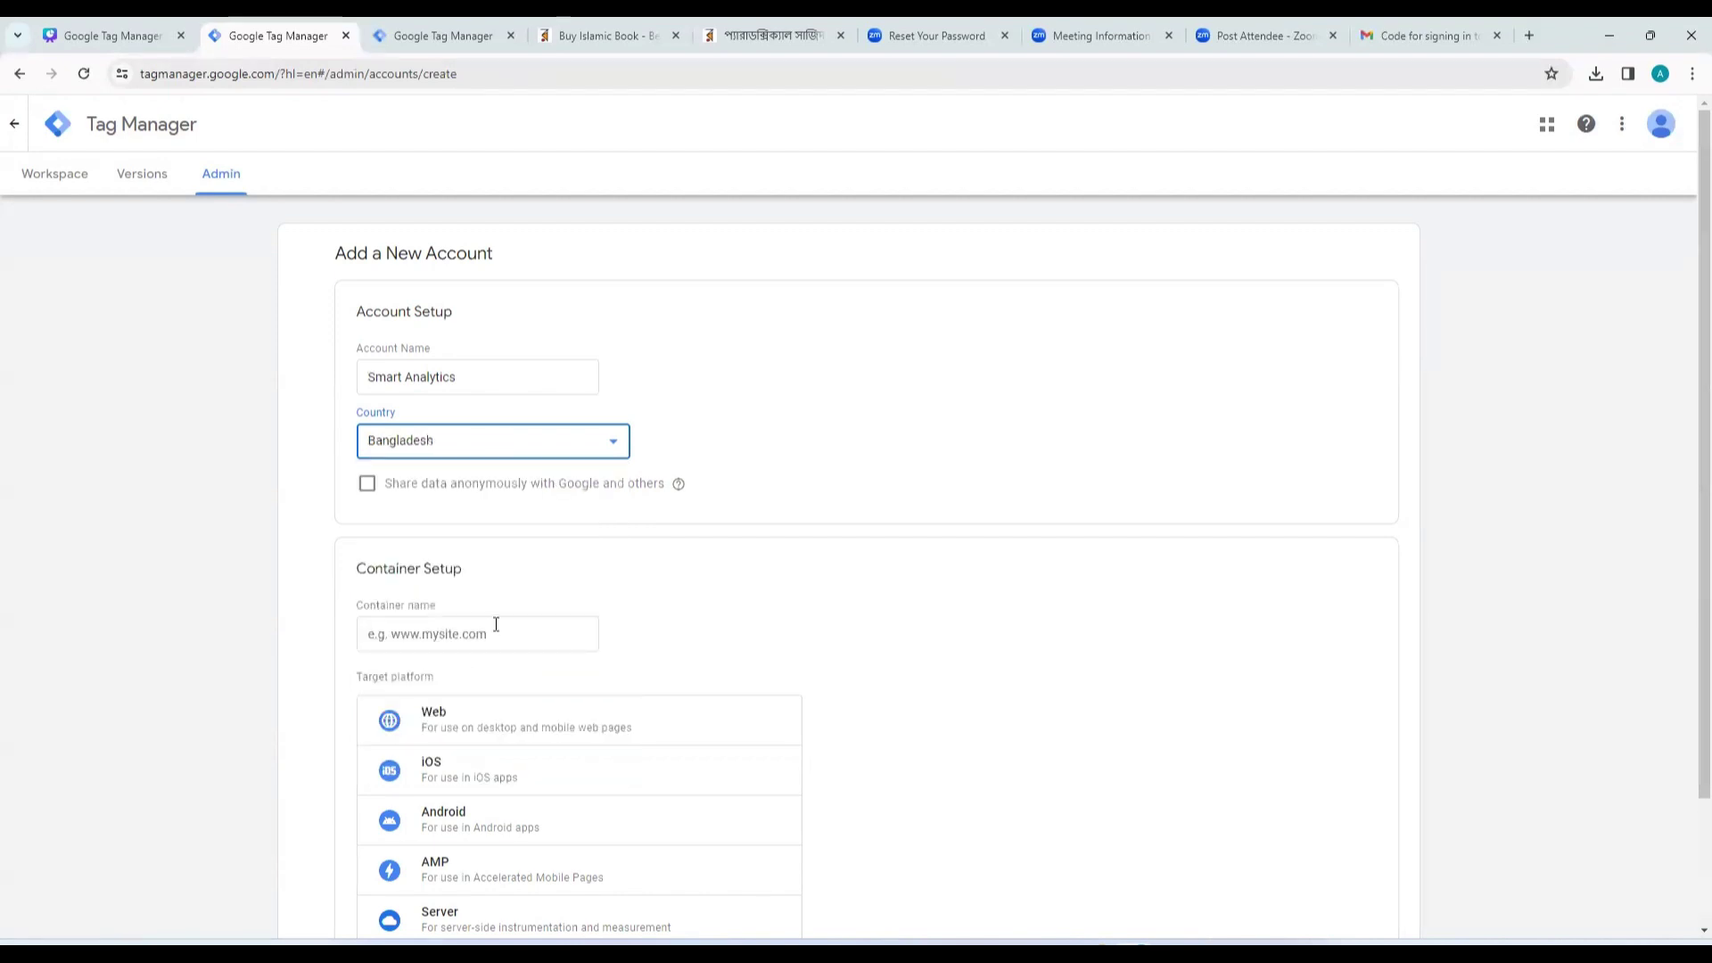
{"action": "left_click", "coordinate": [368, 486]}
Name the container "Smart Analytics - web", reusing the account name, and choose Web as its target platform.
{"action": "left_click", "coordinate": [429, 638]}
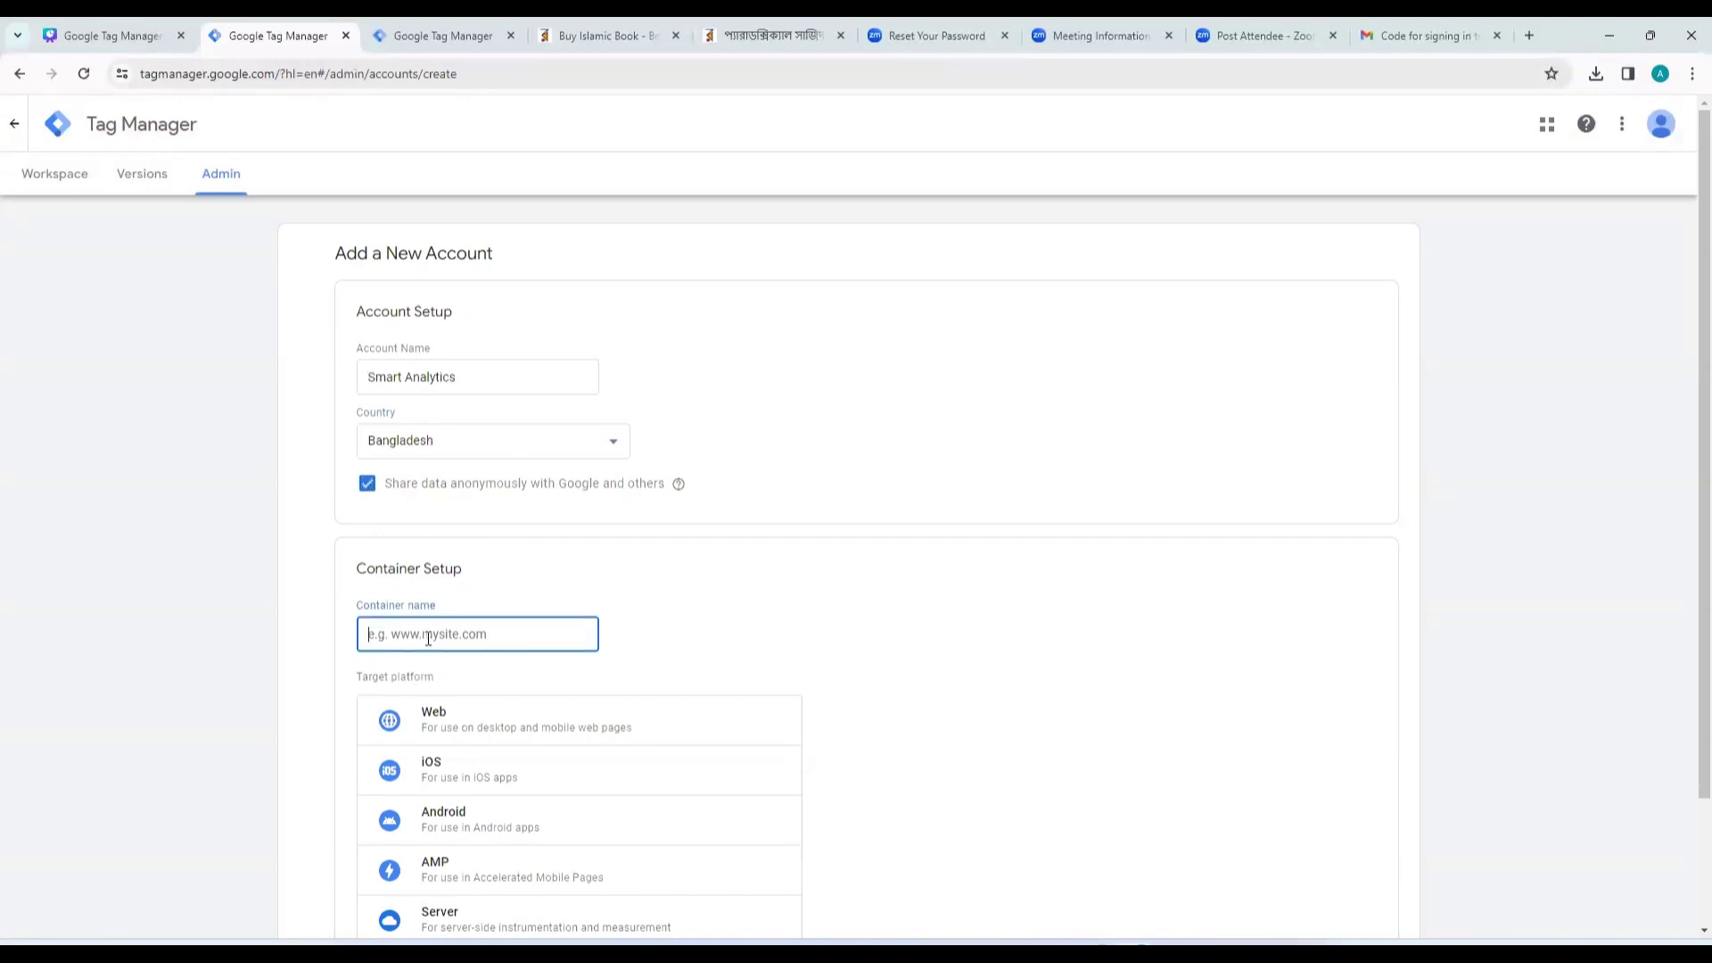
{"action": "left_click_drag", "start_coordinate": [460, 392], "coordinate": [352, 389]}
{"action": "key", "text": "ctrl+c"}
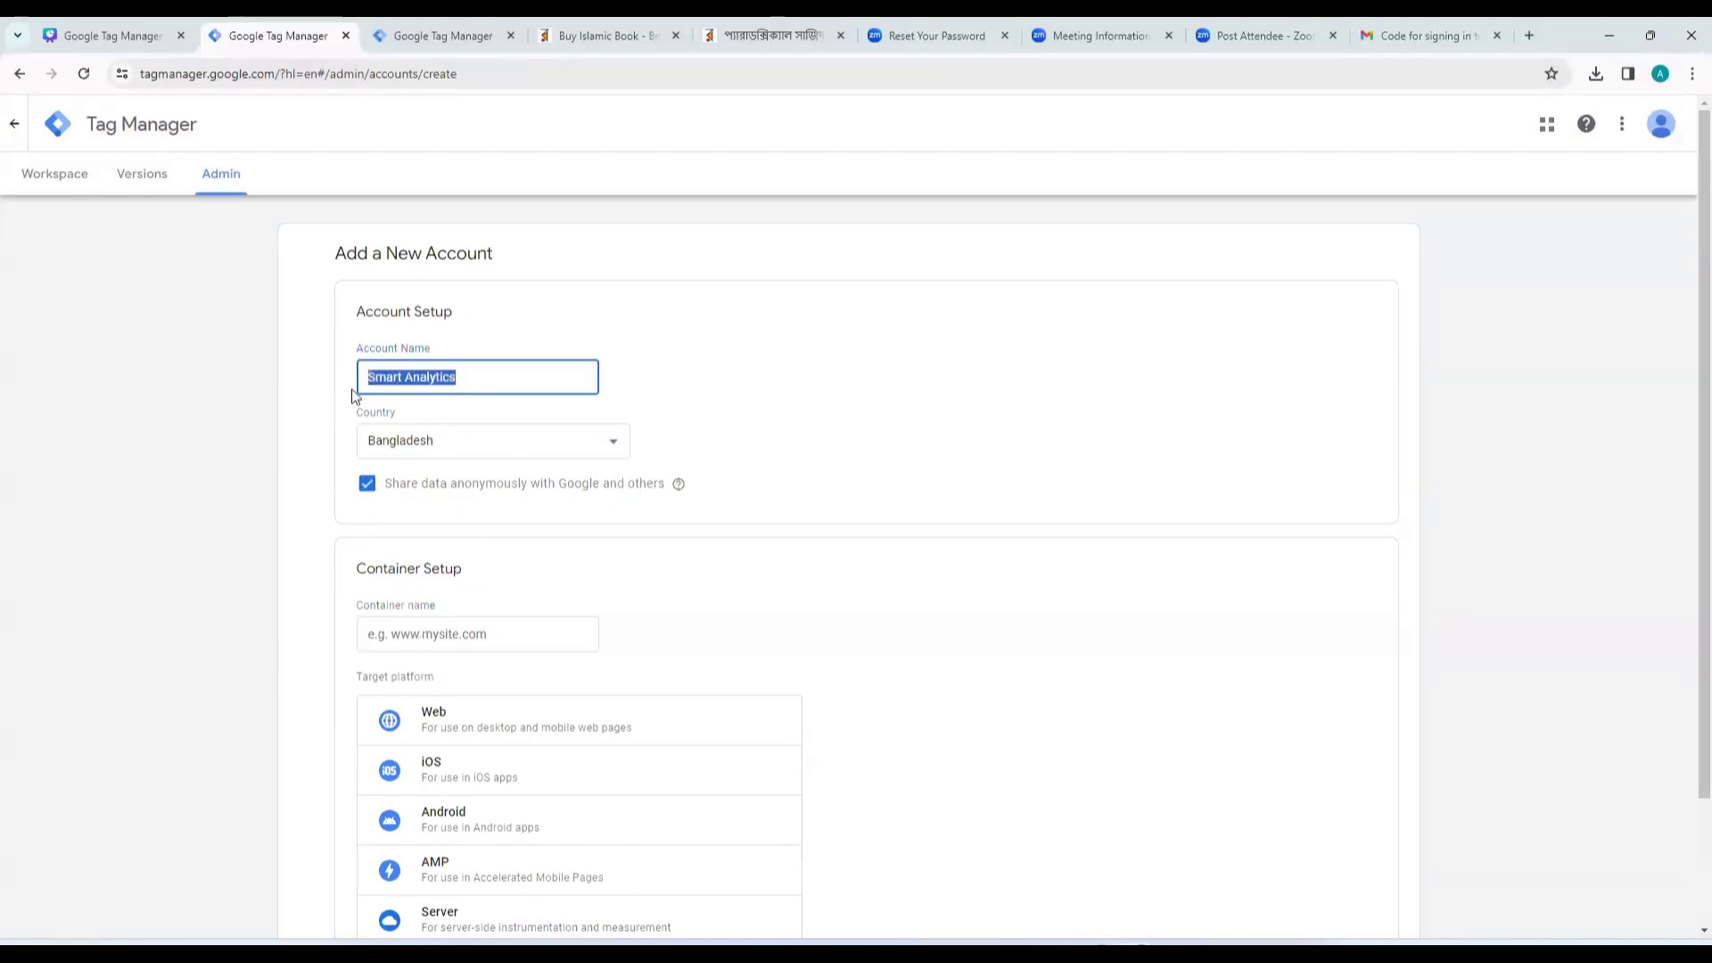
{"action": "left_click", "coordinate": [421, 638]}
{"action": "key", "text": "ctrl+v"}
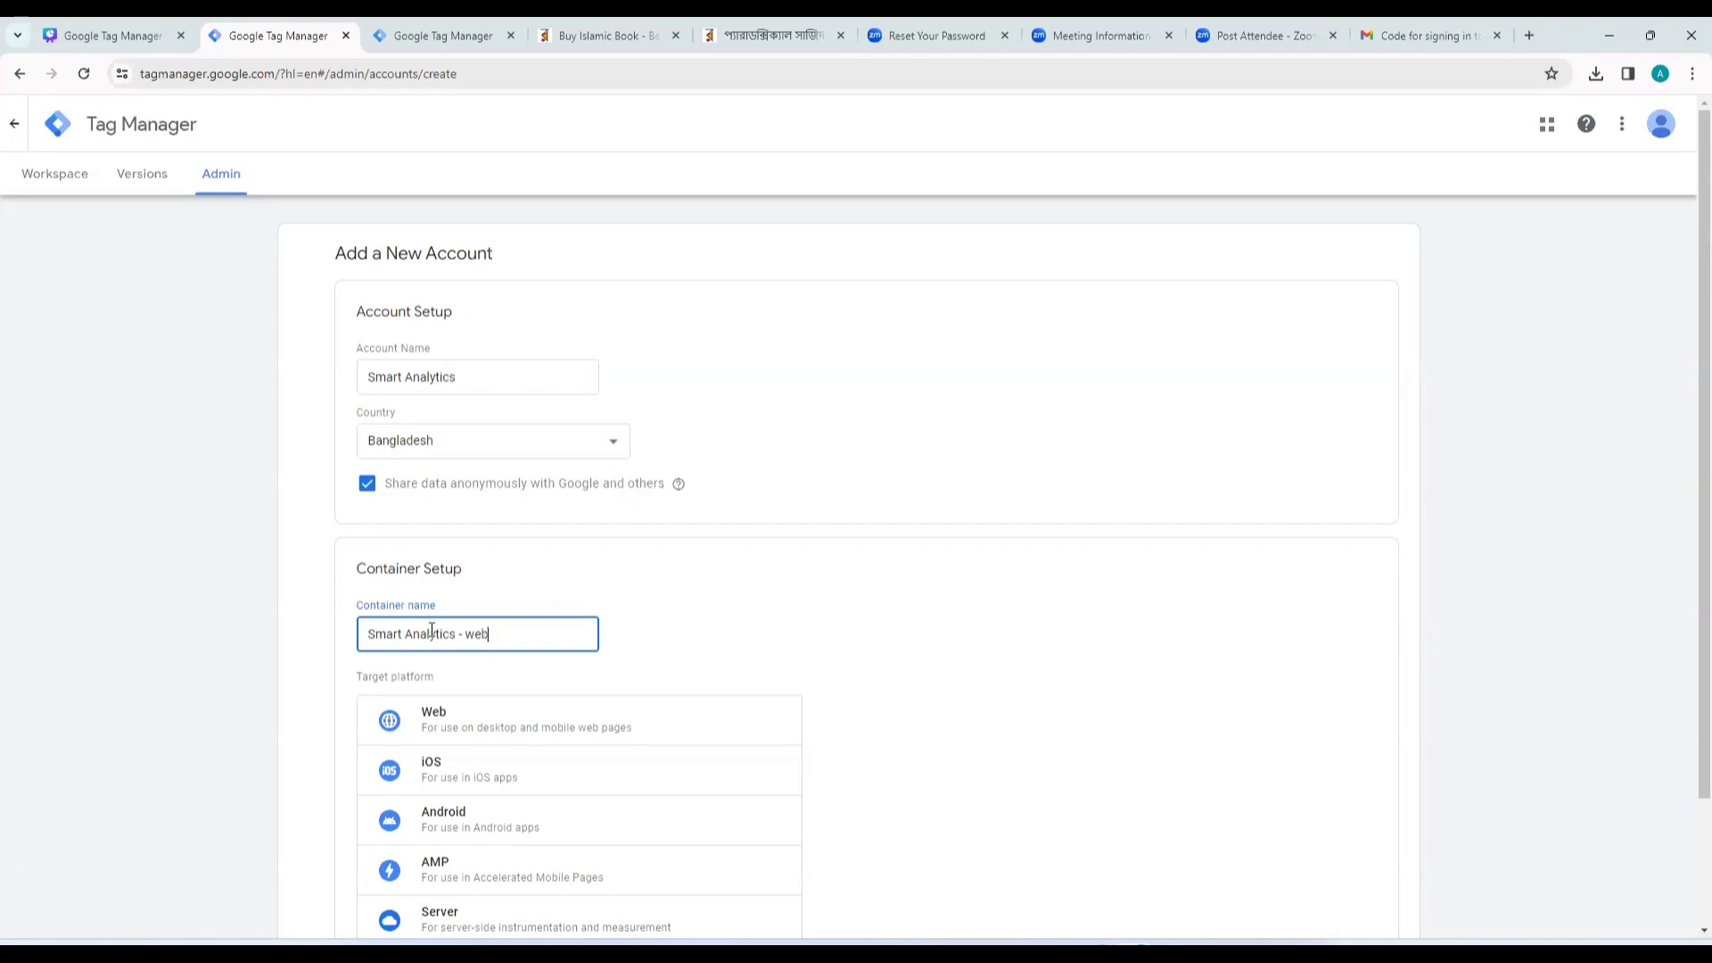
{"action": "scroll", "coordinate": [879, 639], "scroll_direction": "down", "scroll_amount": 2}
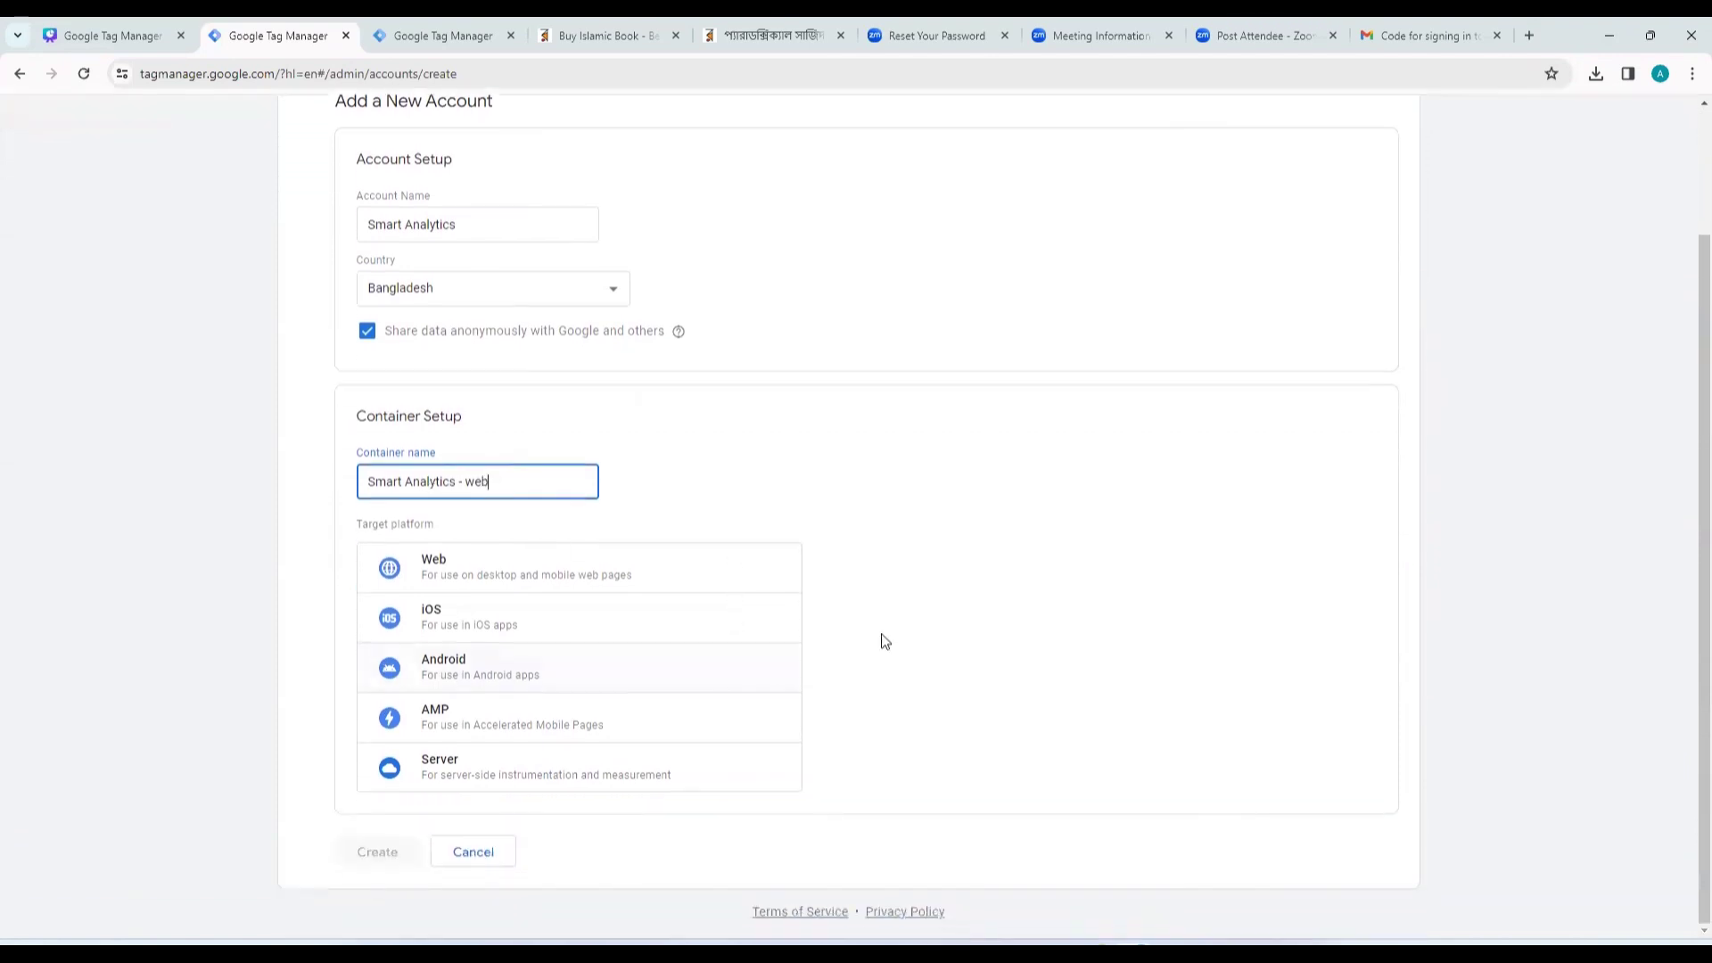
{"action": "left_click", "coordinate": [458, 580]}
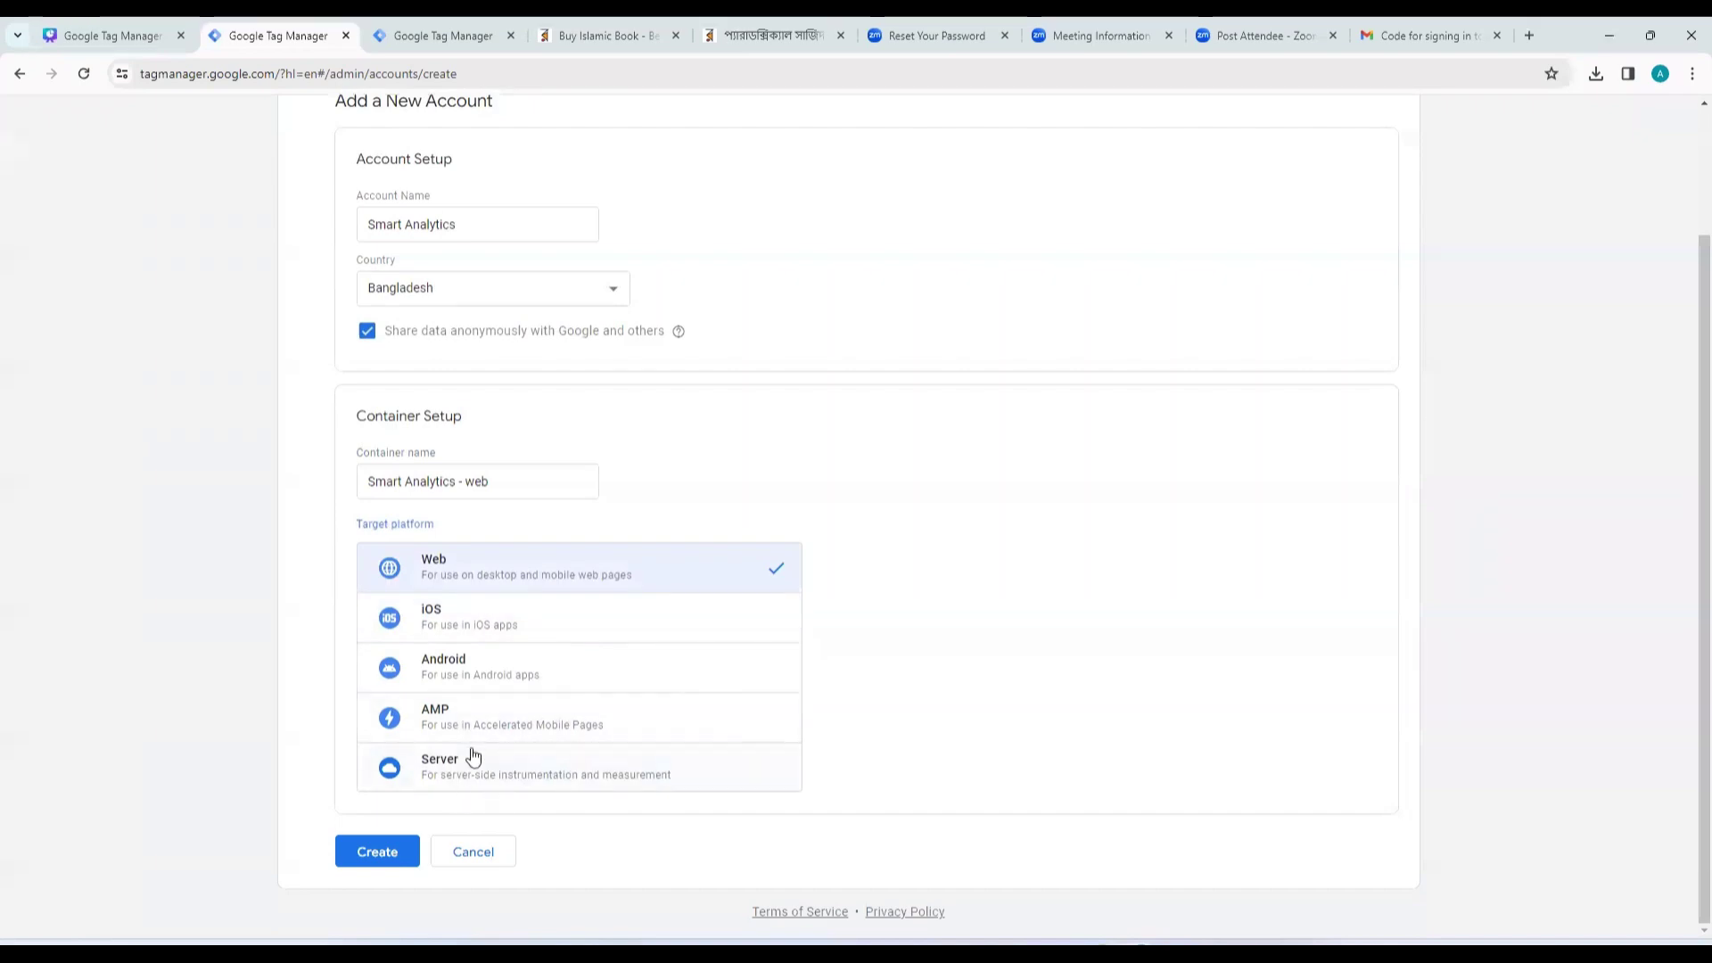
Create the account and accept the Terms of Service Agreement, including the GDPR Data Processing Terms.
{"action": "left_click", "coordinate": [390, 859]}
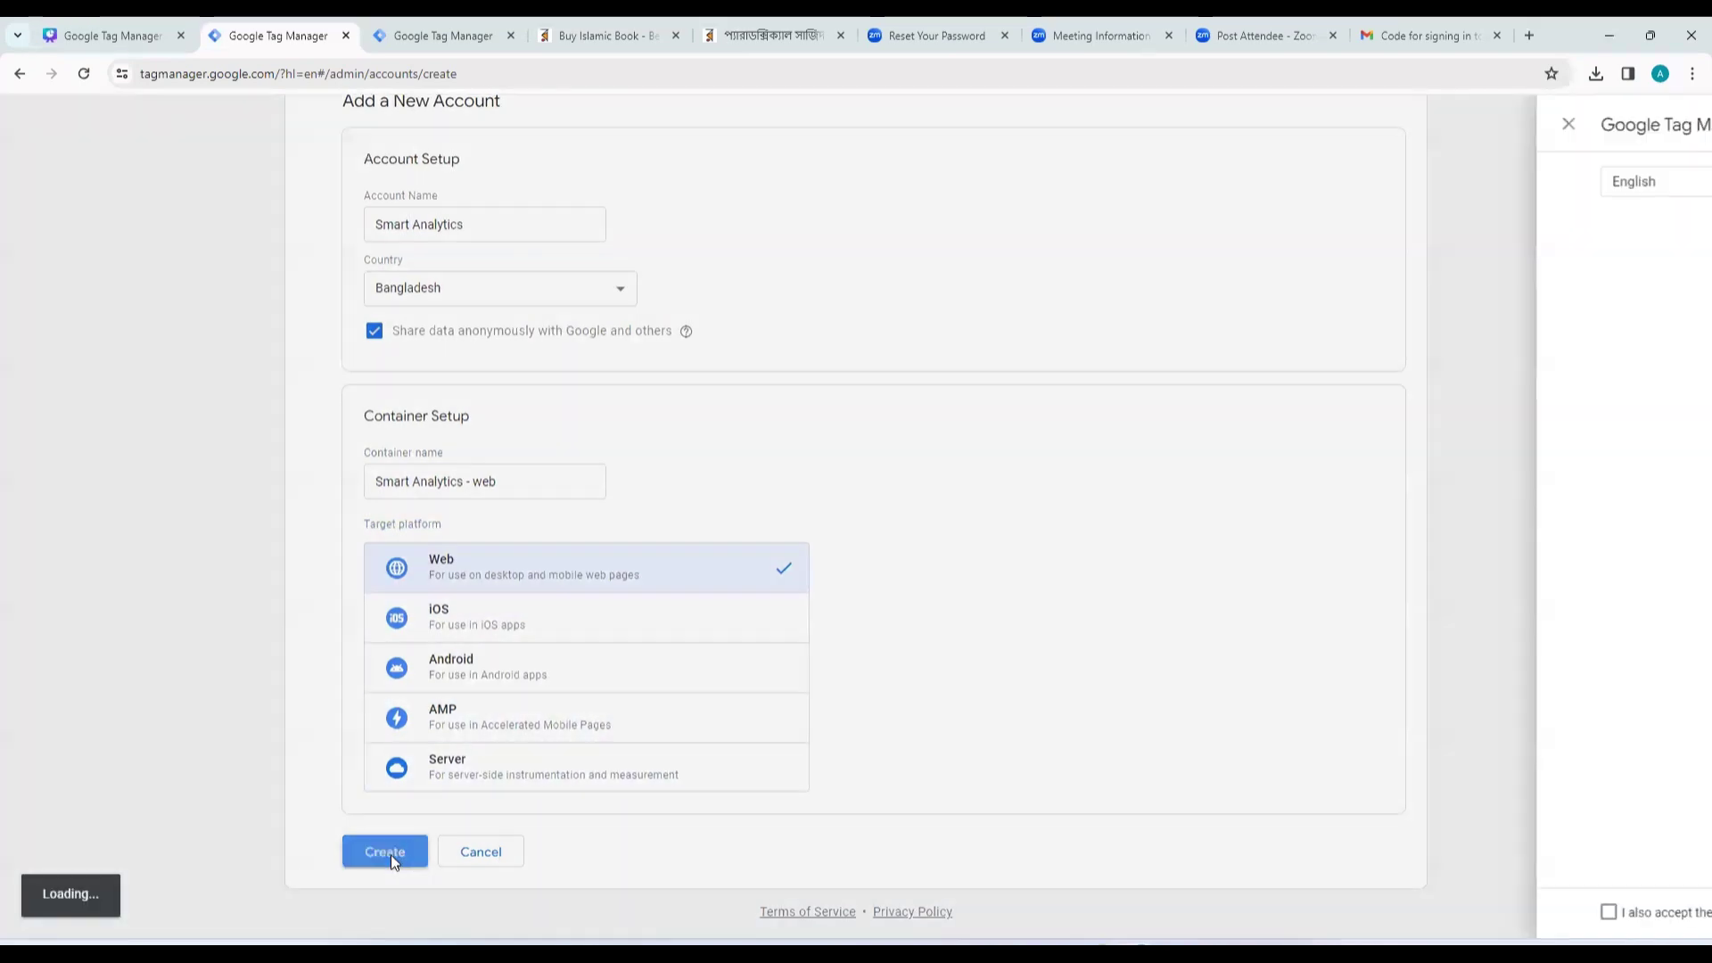
{"action": "scroll", "coordinate": [943, 547], "scroll_direction": "down", "scroll_amount": 10}
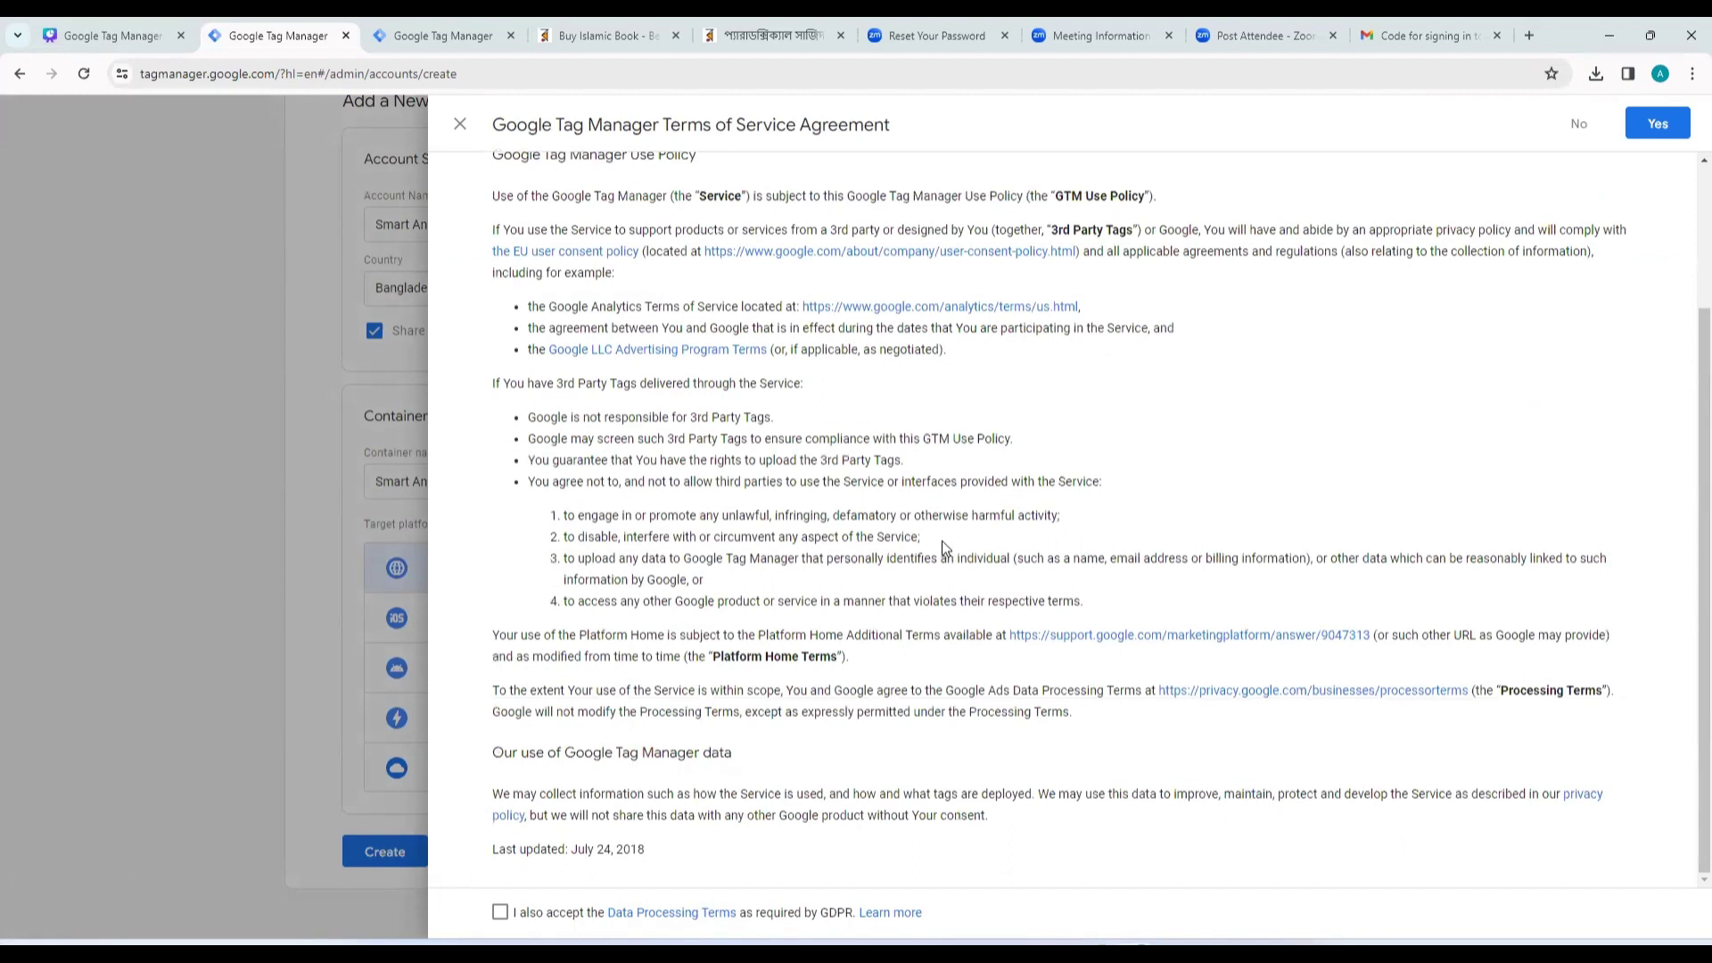
{"action": "left_click", "coordinate": [499, 911]}
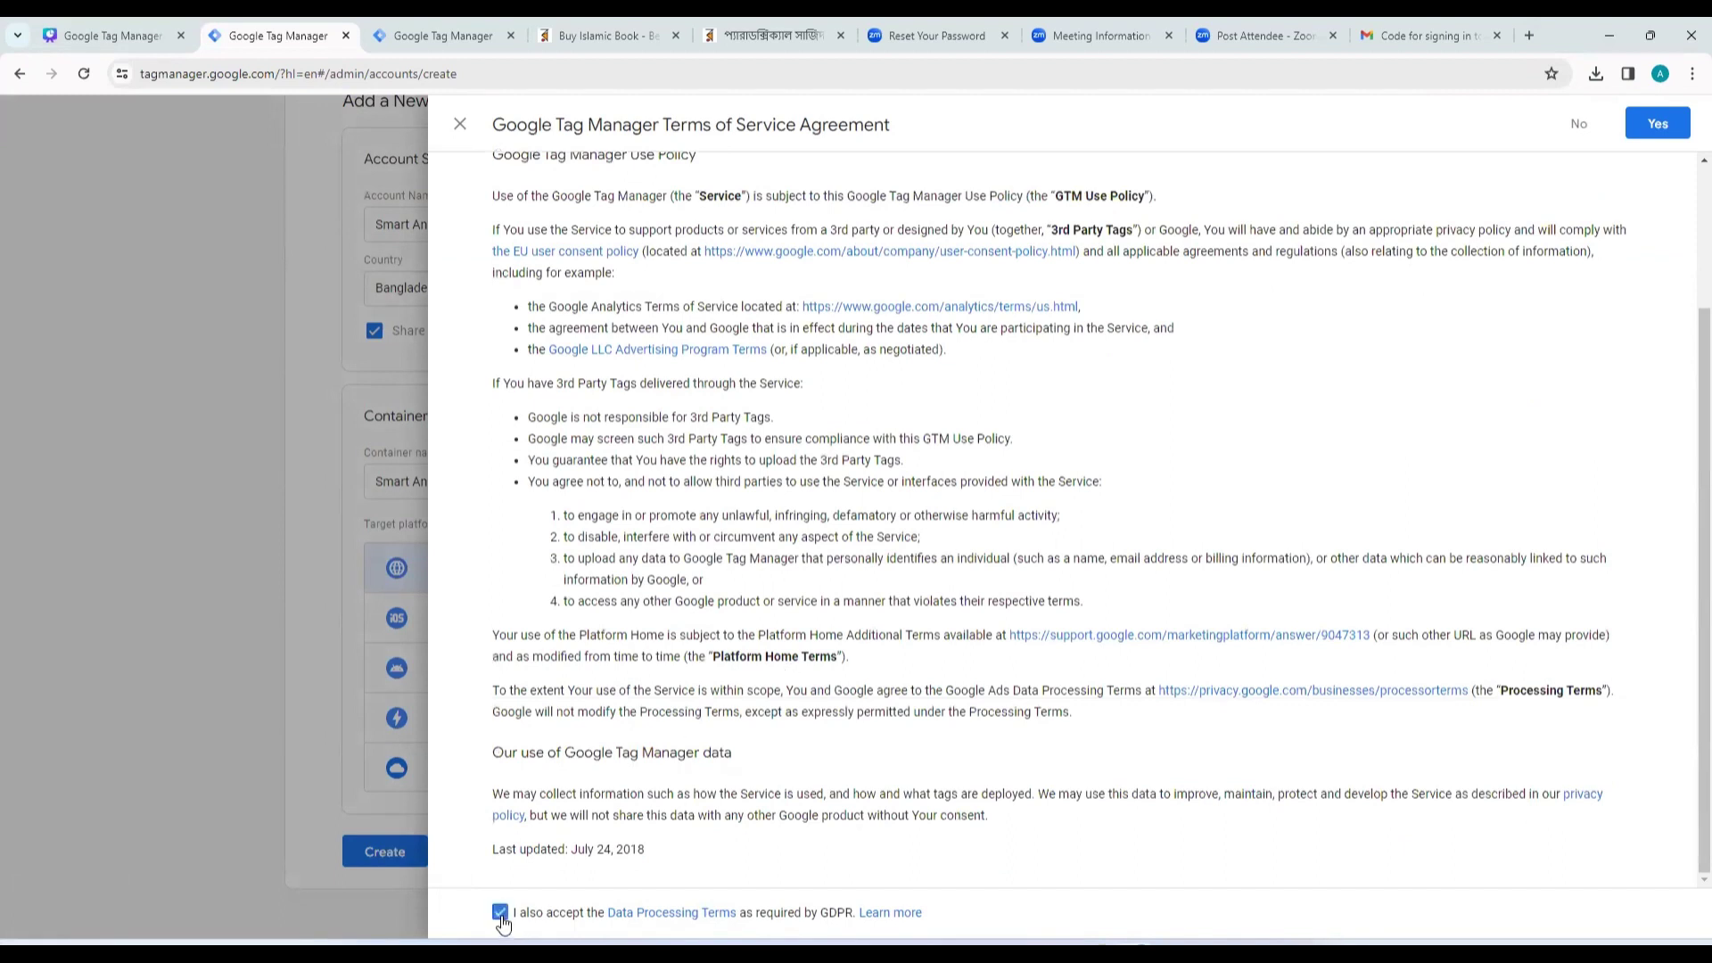
{"action": "left_click", "coordinate": [1676, 127]}
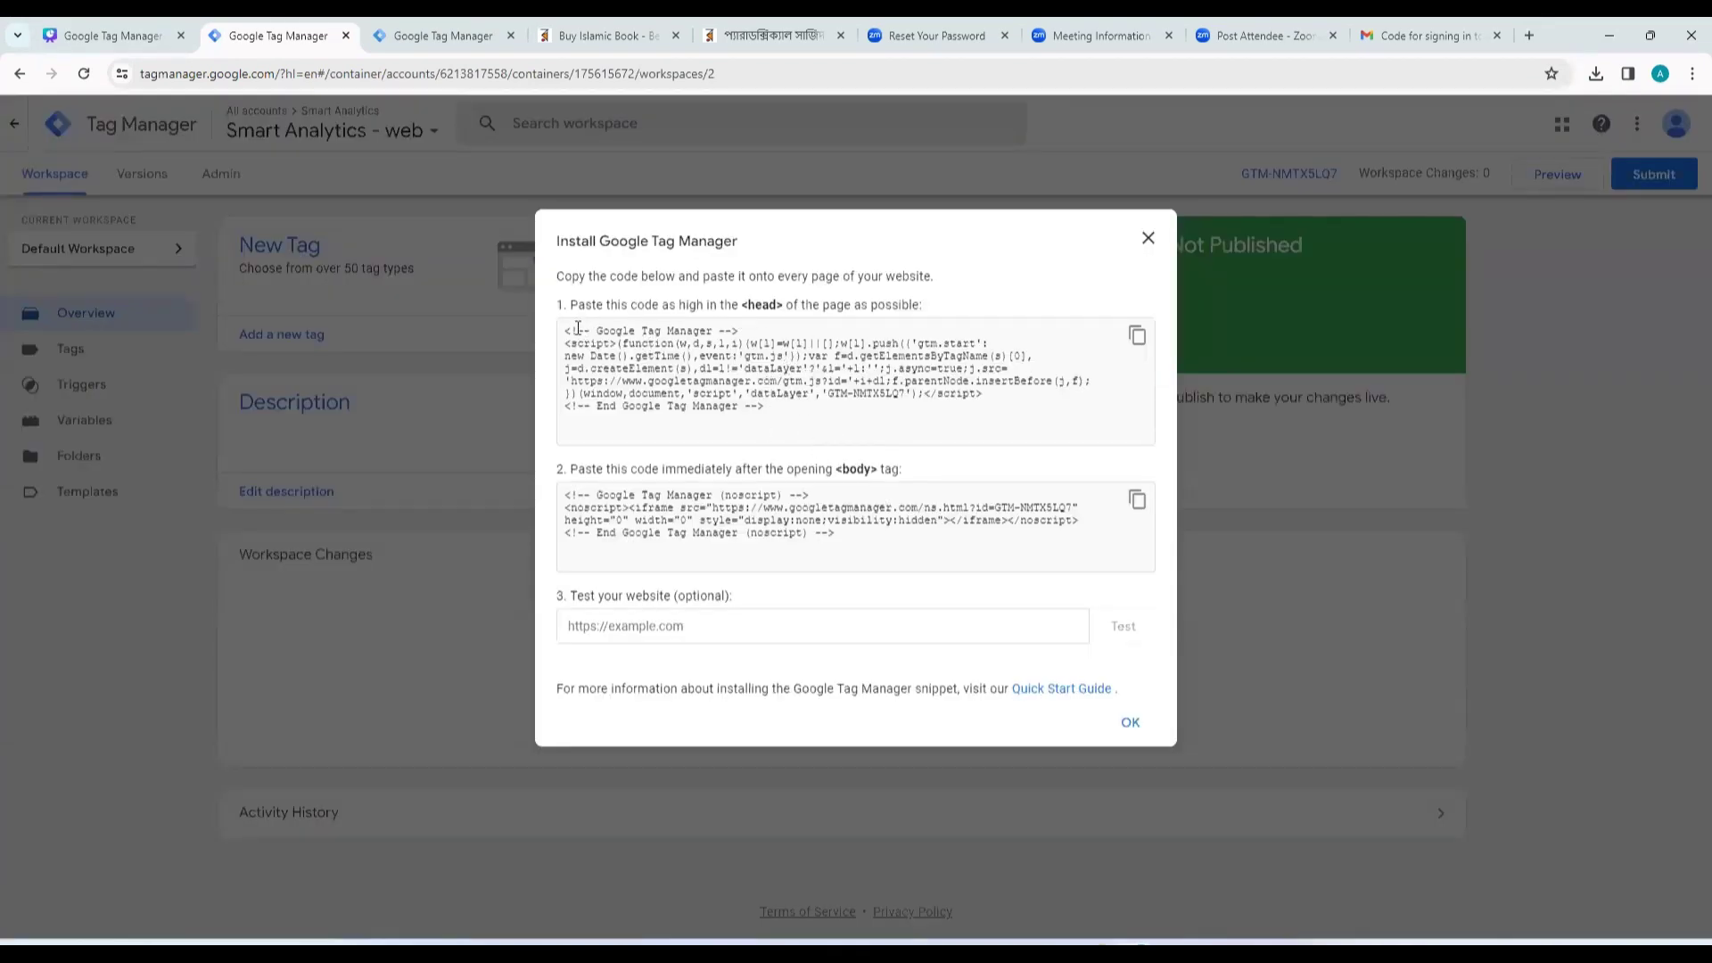
Examine the head and body installation snippets and the container ID, and close the installation instructions.
{"action": "mouse_move", "coordinate": [578, 328]}
{"action": "left_mouse_down"}
{"action": "mouse_move", "coordinate": [1035, 370]}
{"action": "mouse_move", "coordinate": [814, 420]}
{"action": "mouse_move", "coordinate": [556, 328]}
{"action": "left_mouse_up"}
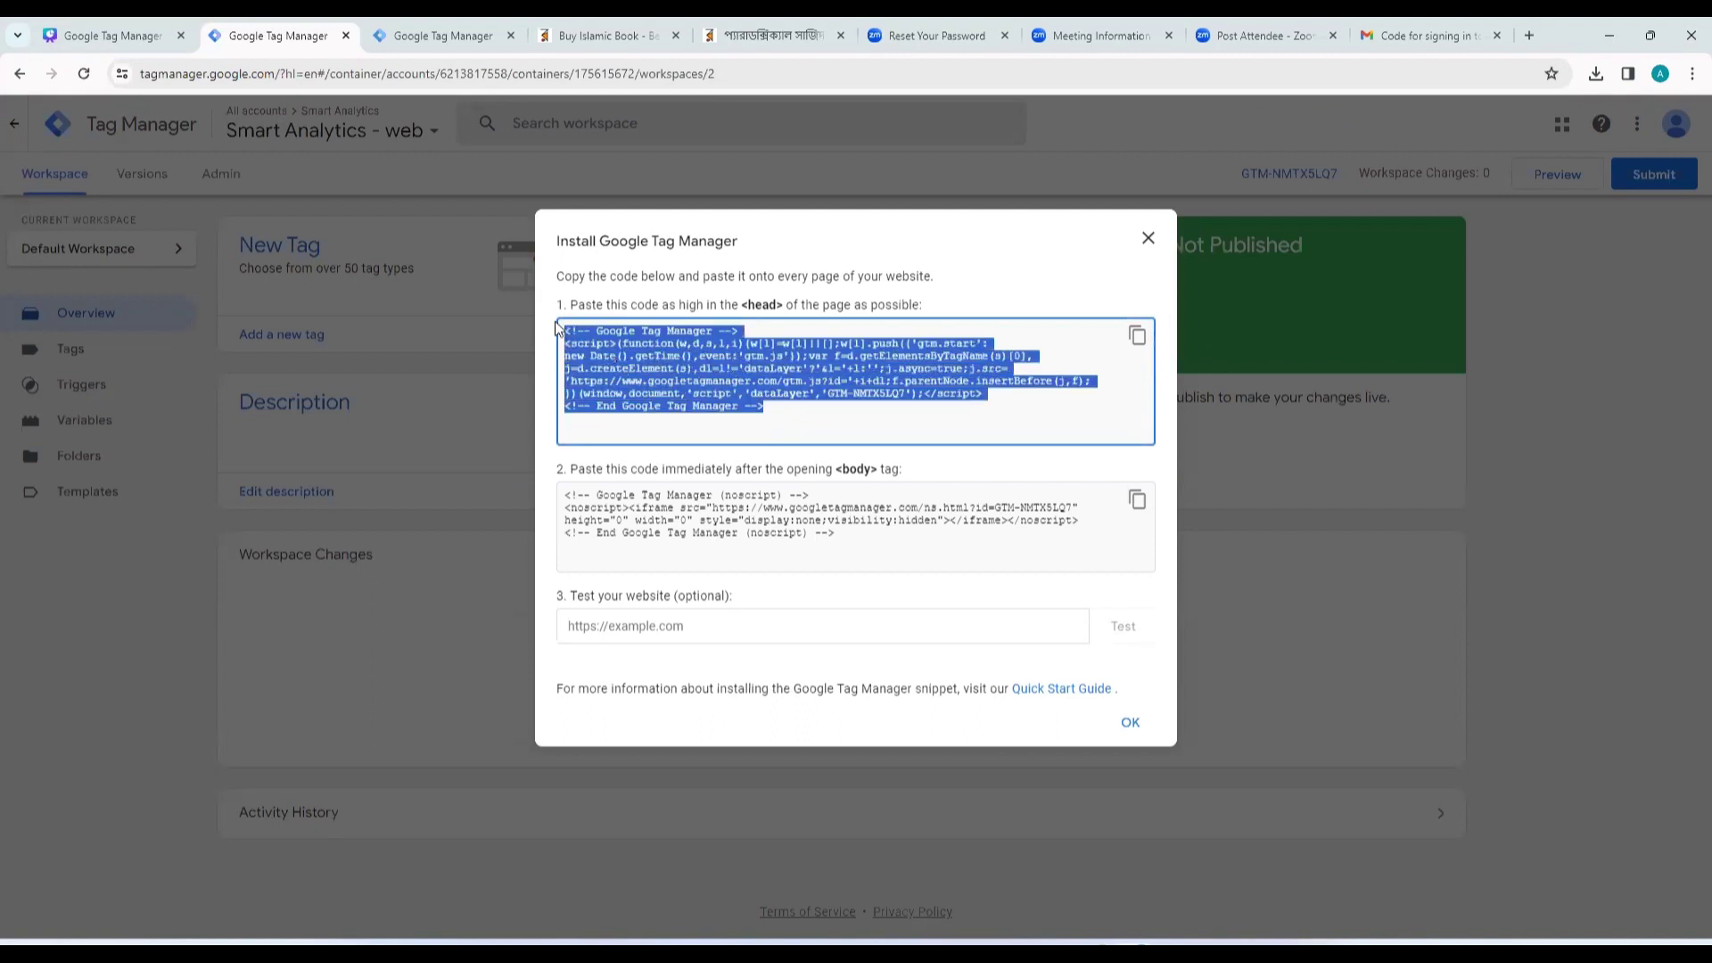
{"action": "left_click_drag", "start_coordinate": [876, 553], "coordinate": [562, 488]}
{"action": "left_click", "coordinate": [784, 525]}
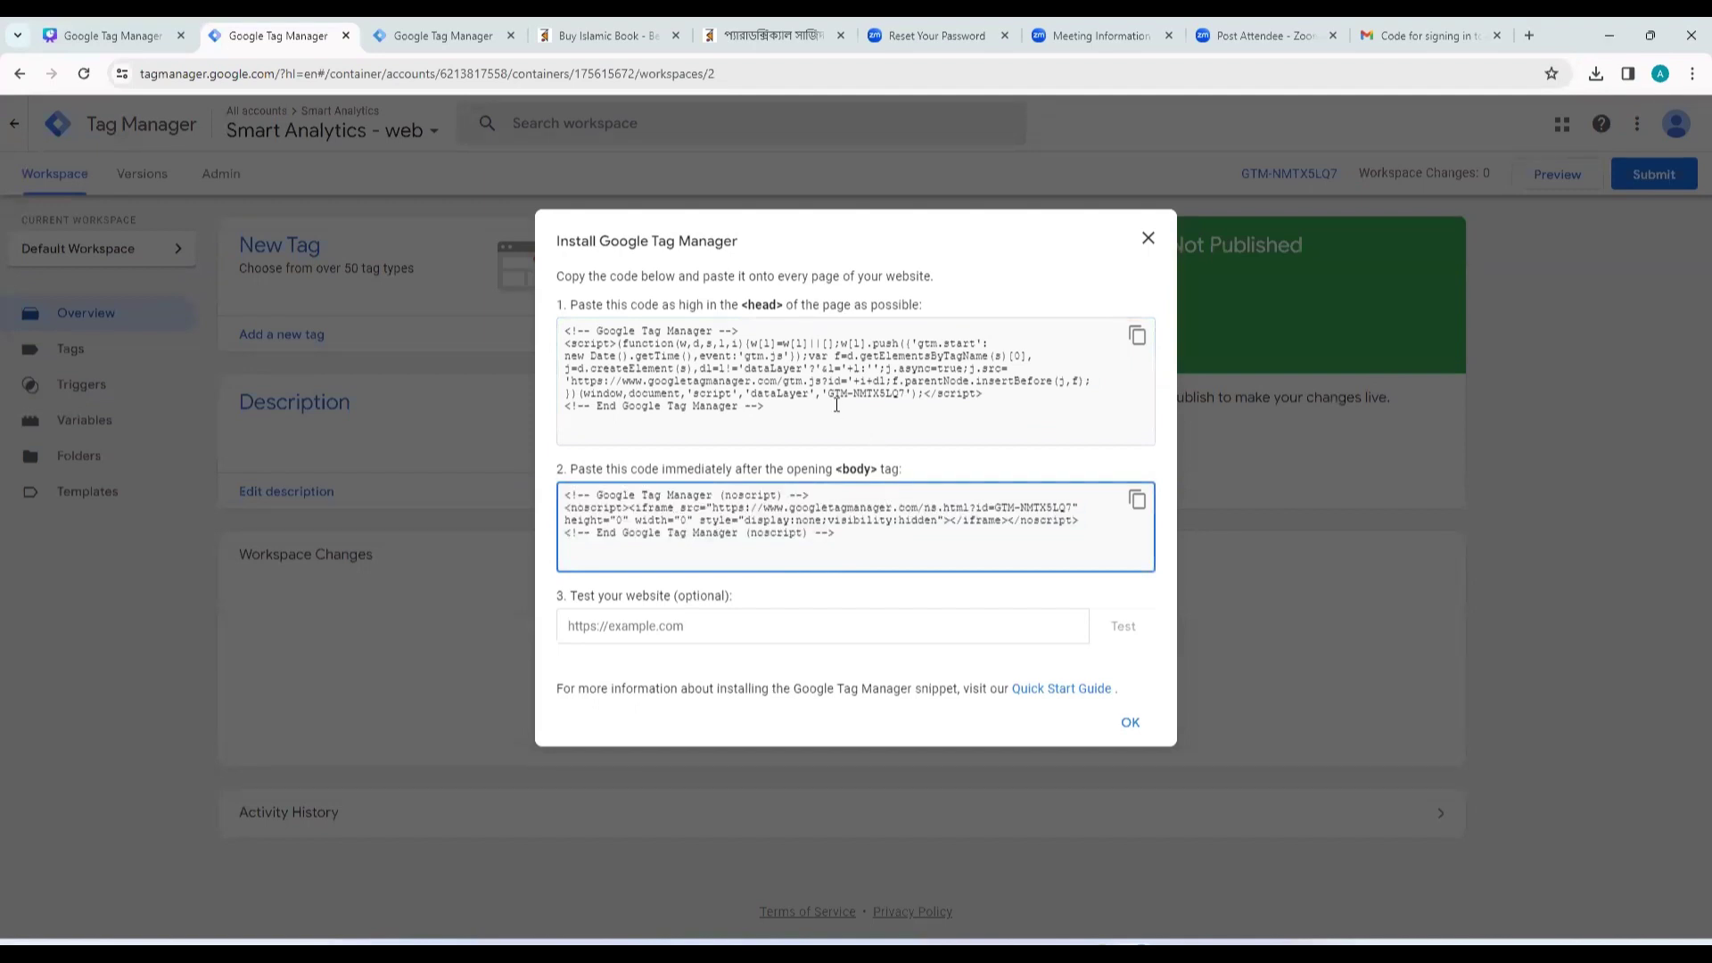
{"action": "left_click_drag", "start_coordinate": [827, 395], "coordinate": [909, 394]}
{"action": "left_click", "coordinate": [1130, 723]}
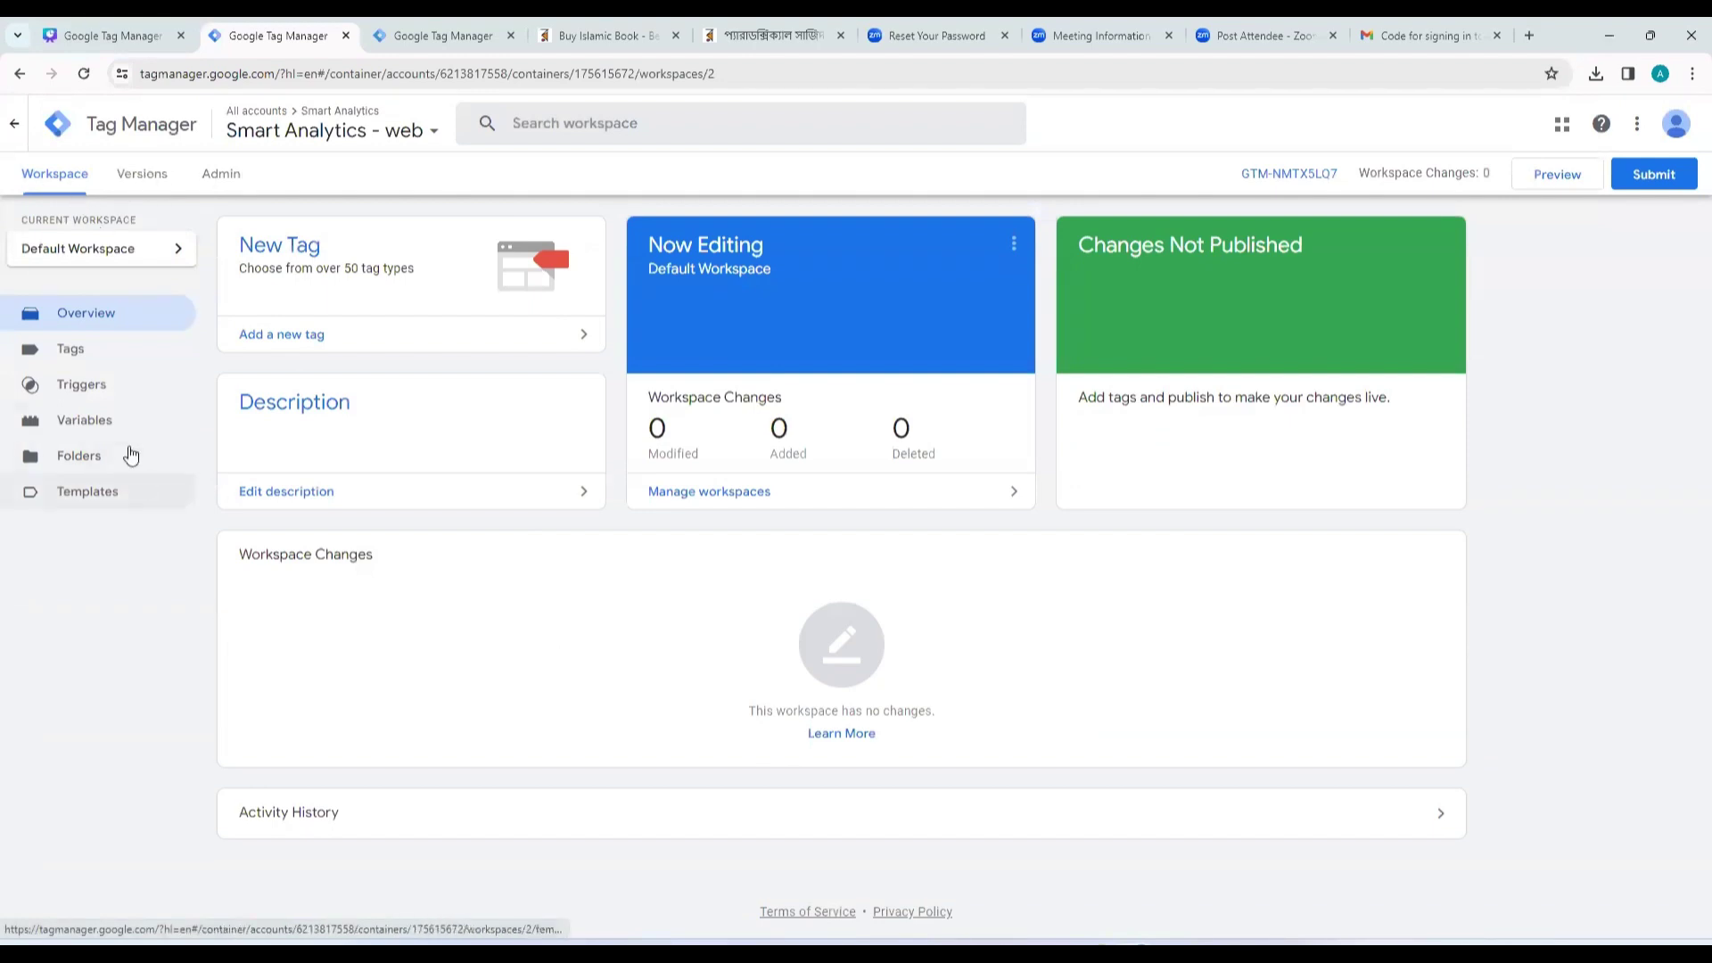
Look through the workspace's Tags, Triggers, Variables and Folders sections.
{"action": "left_click", "coordinate": [104, 355]}
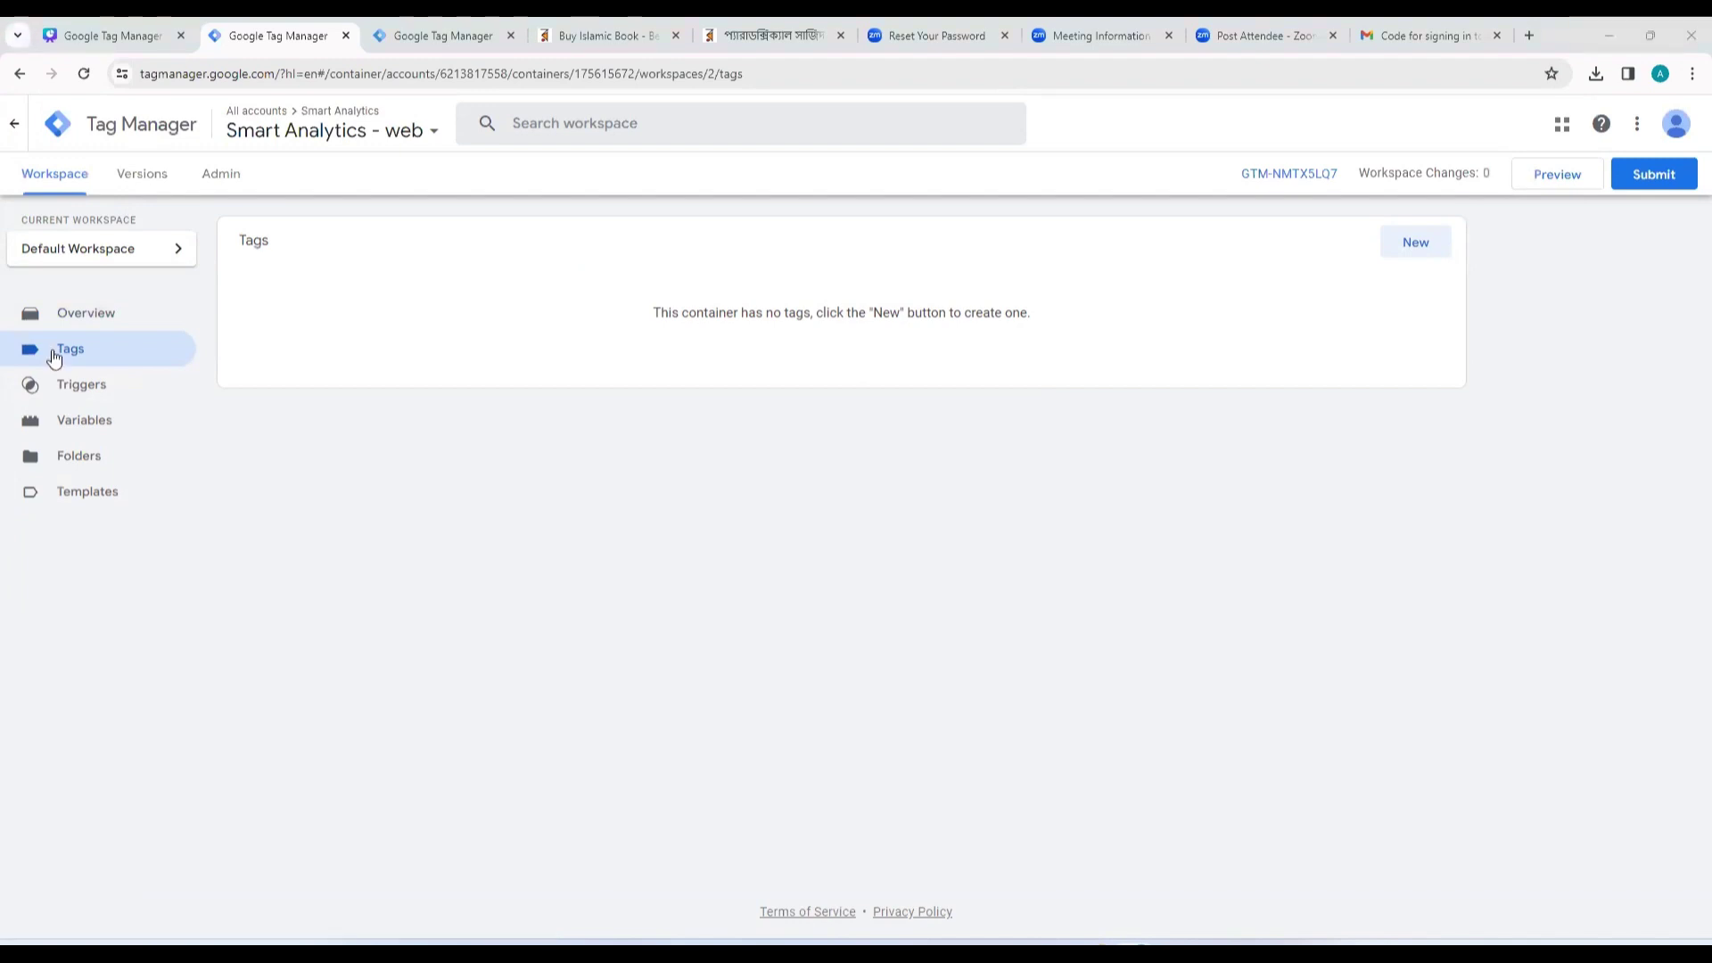
{"action": "left_click", "coordinate": [160, 399]}
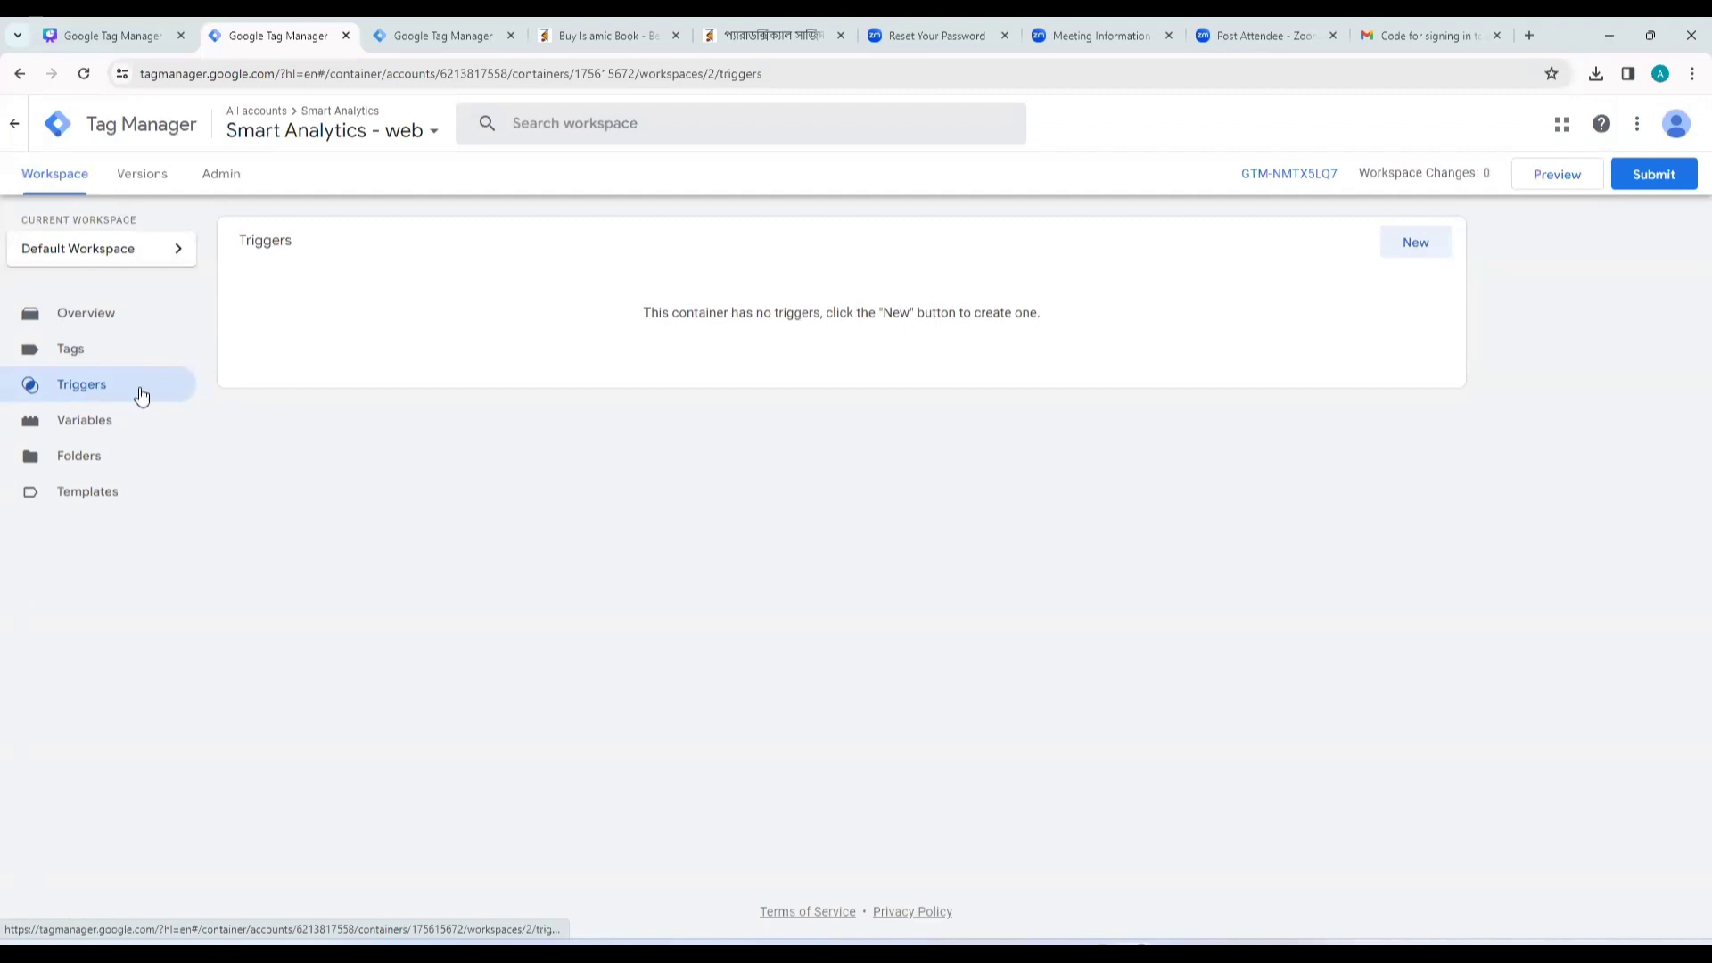
{"action": "left_click", "coordinate": [89, 420]}
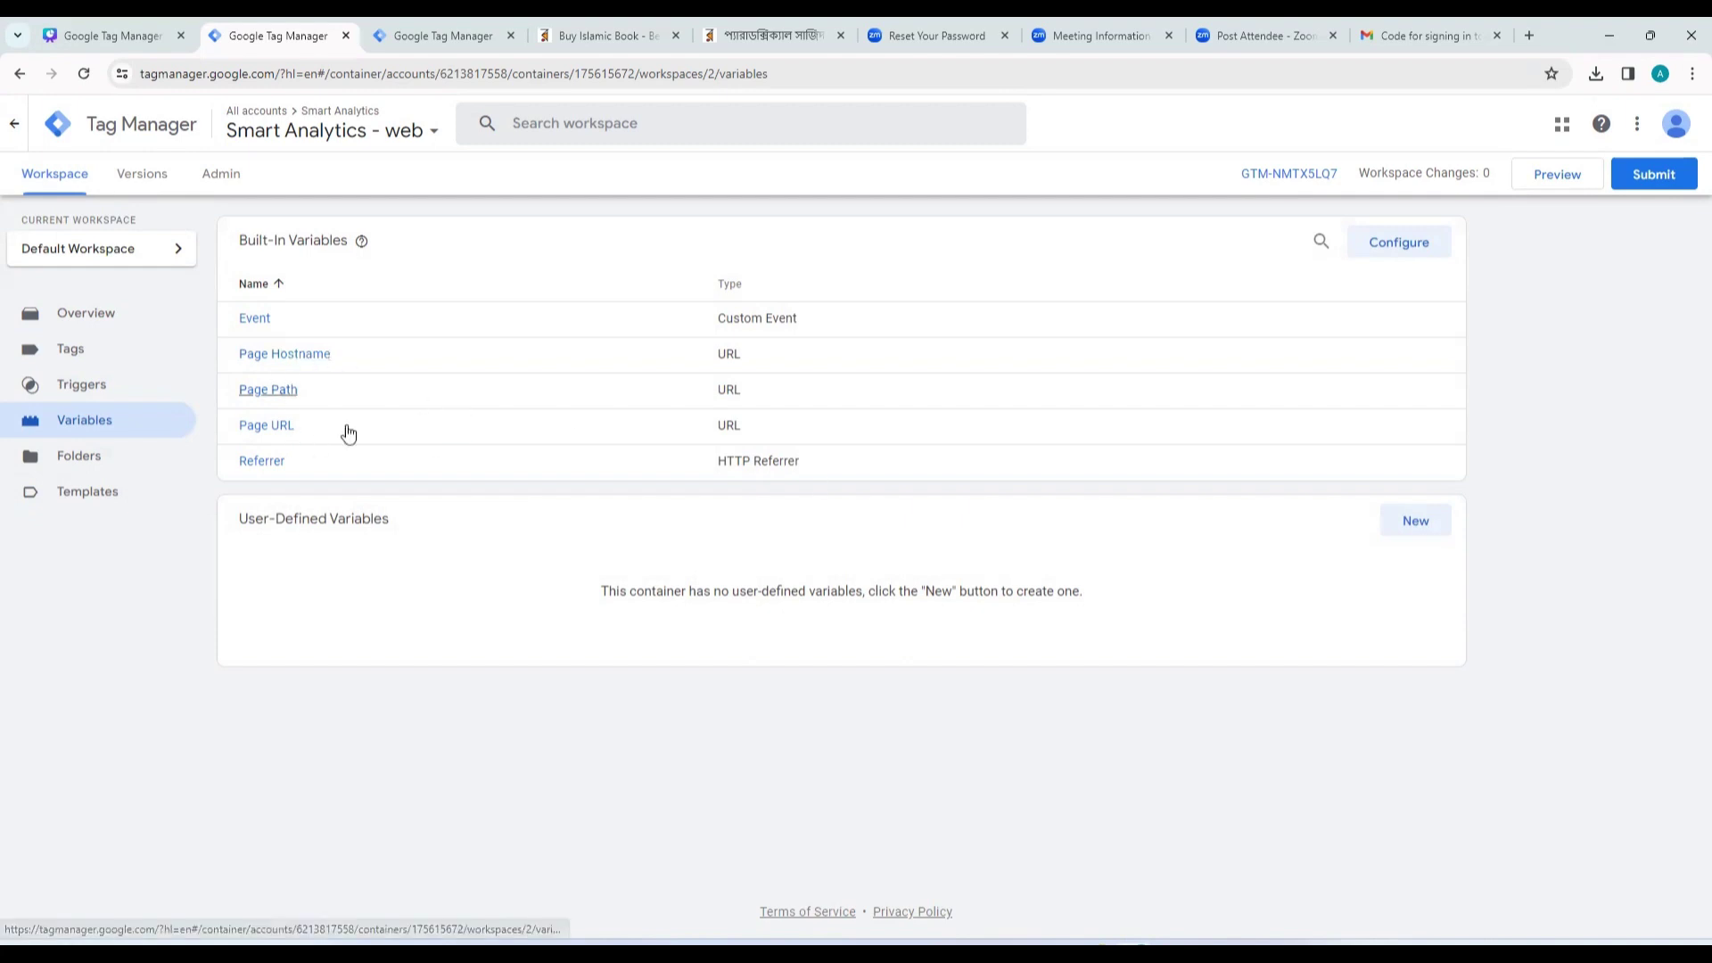
{"action": "left_click", "coordinate": [116, 468]}
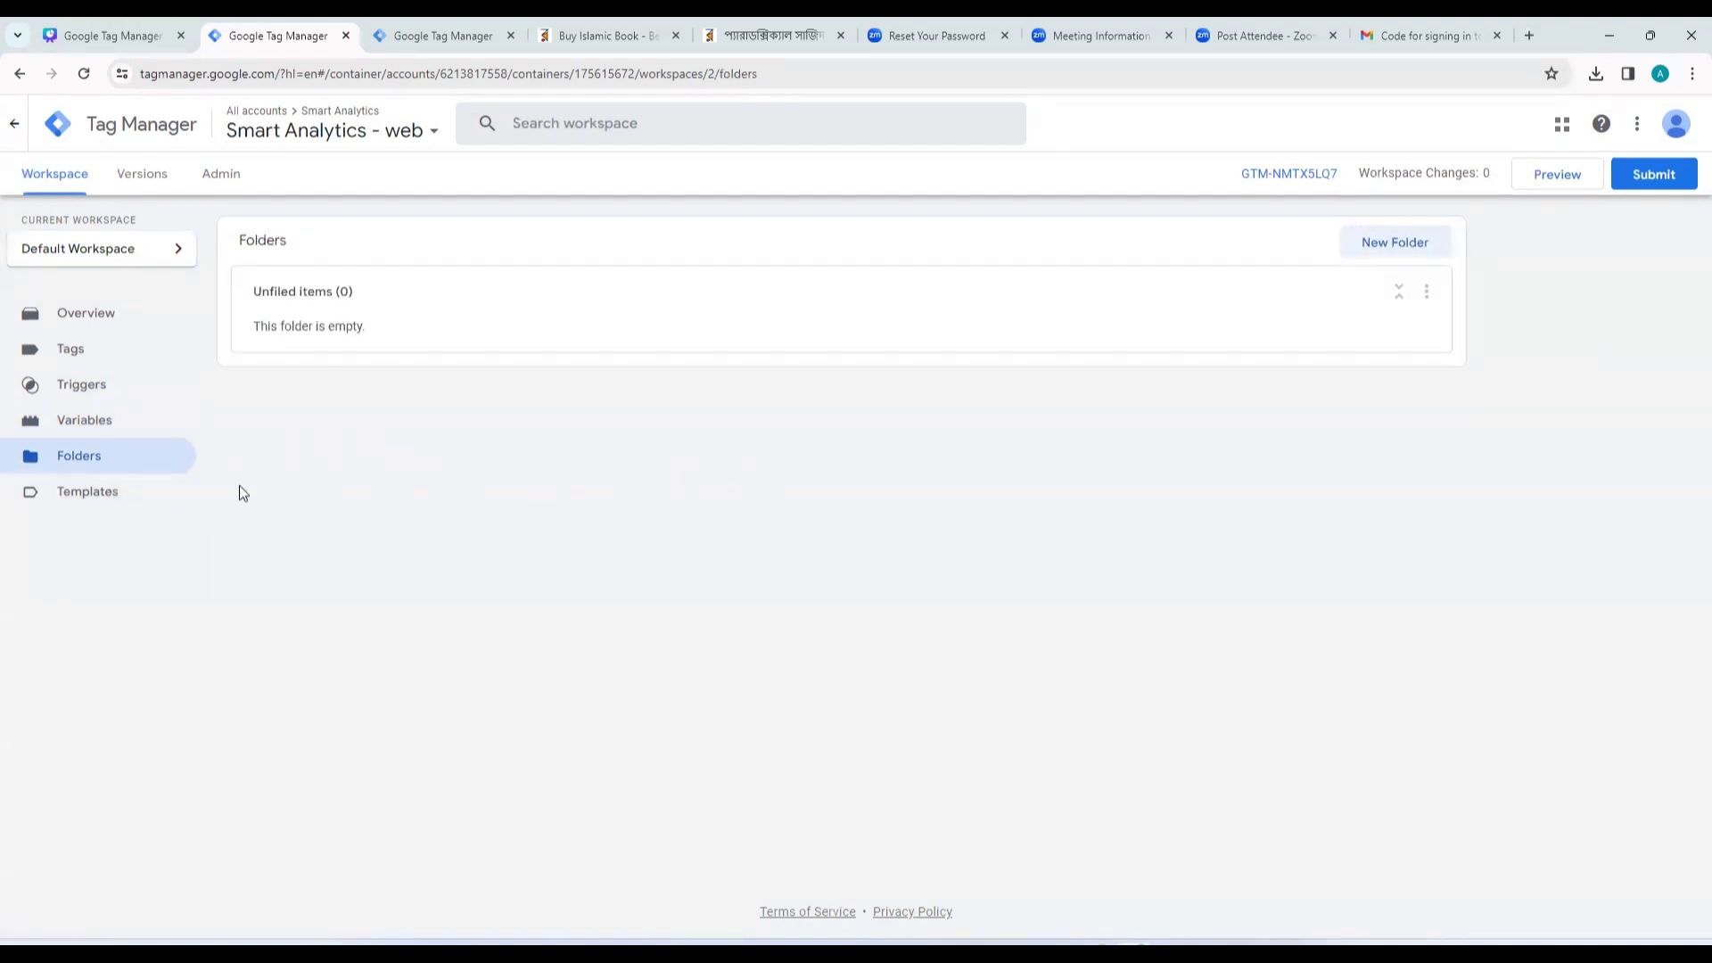
Examine the tag template and variable template areas of the workspace's Templates section.
{"action": "left_click", "coordinate": [64, 493]}
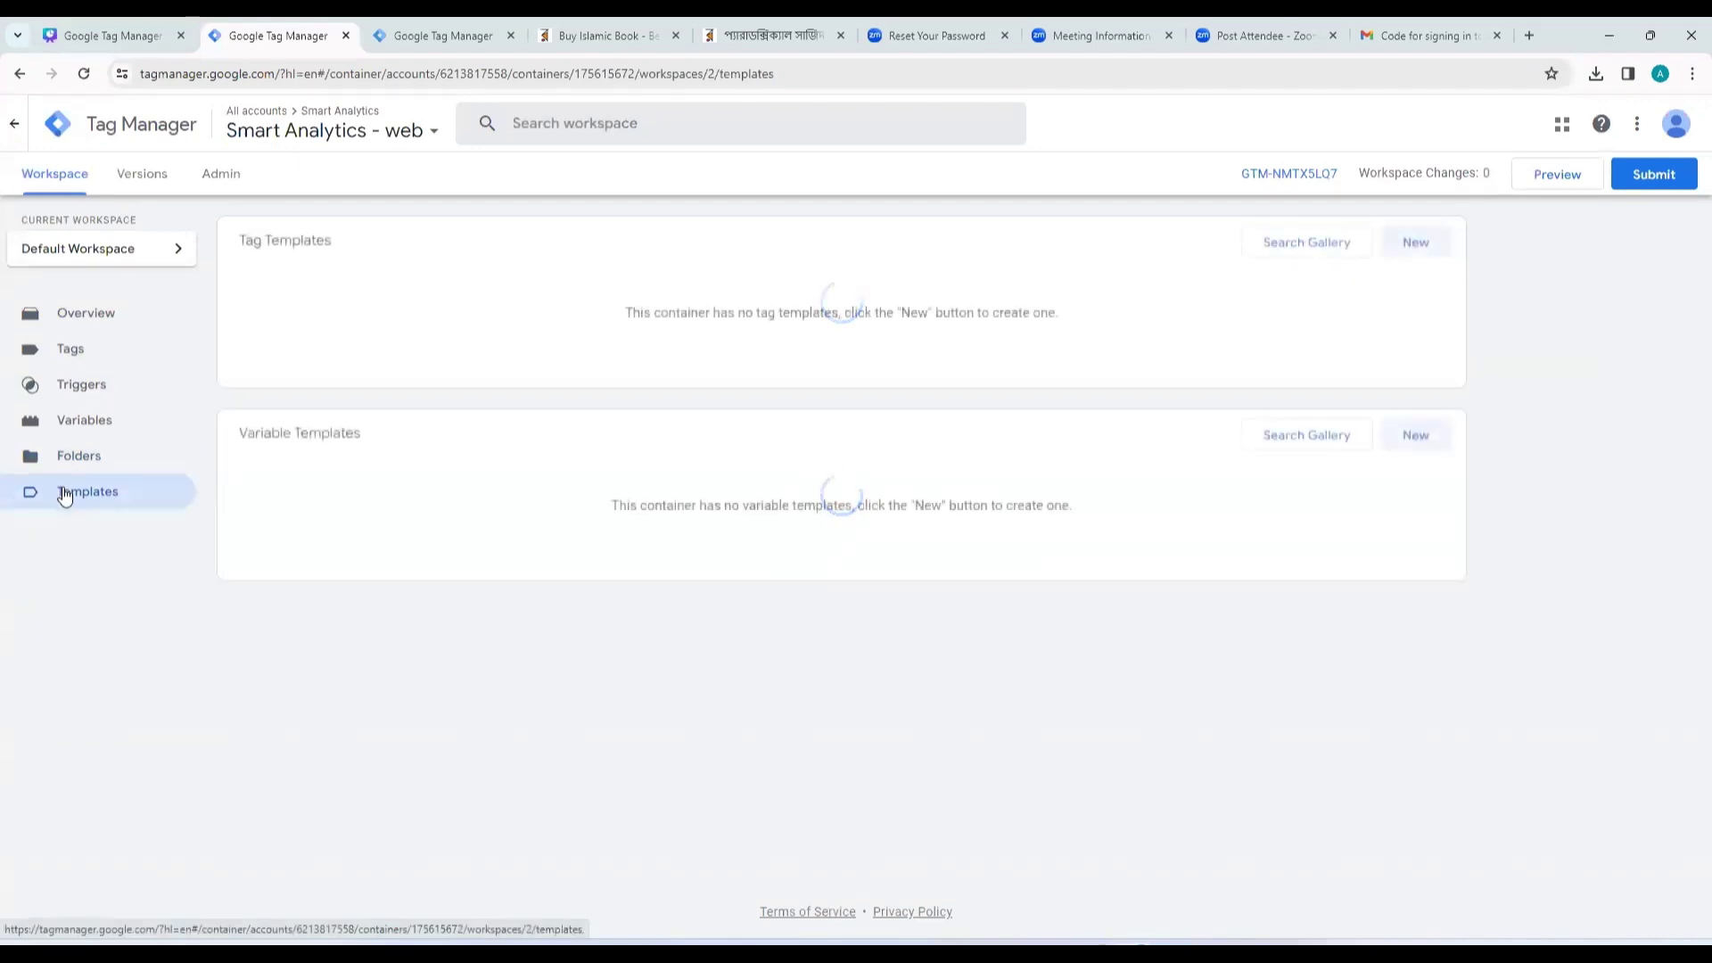
{"action": "left_click", "coordinate": [1311, 250]}
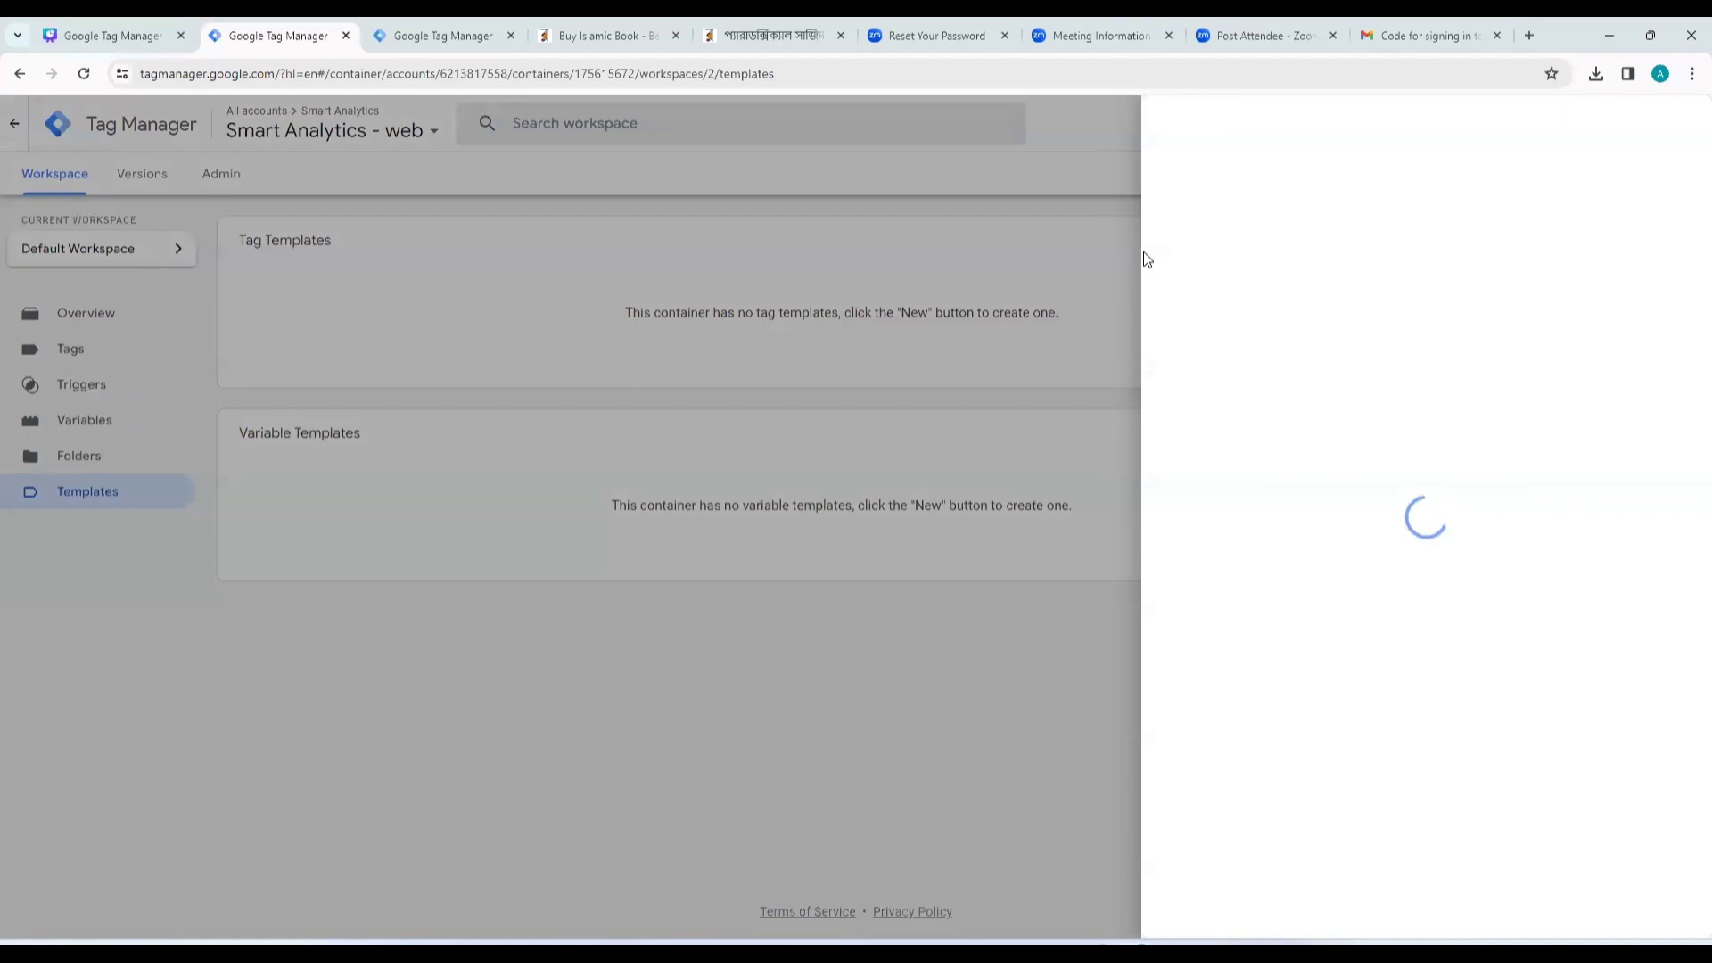
{"action": "left_click", "coordinate": [385, 259]}
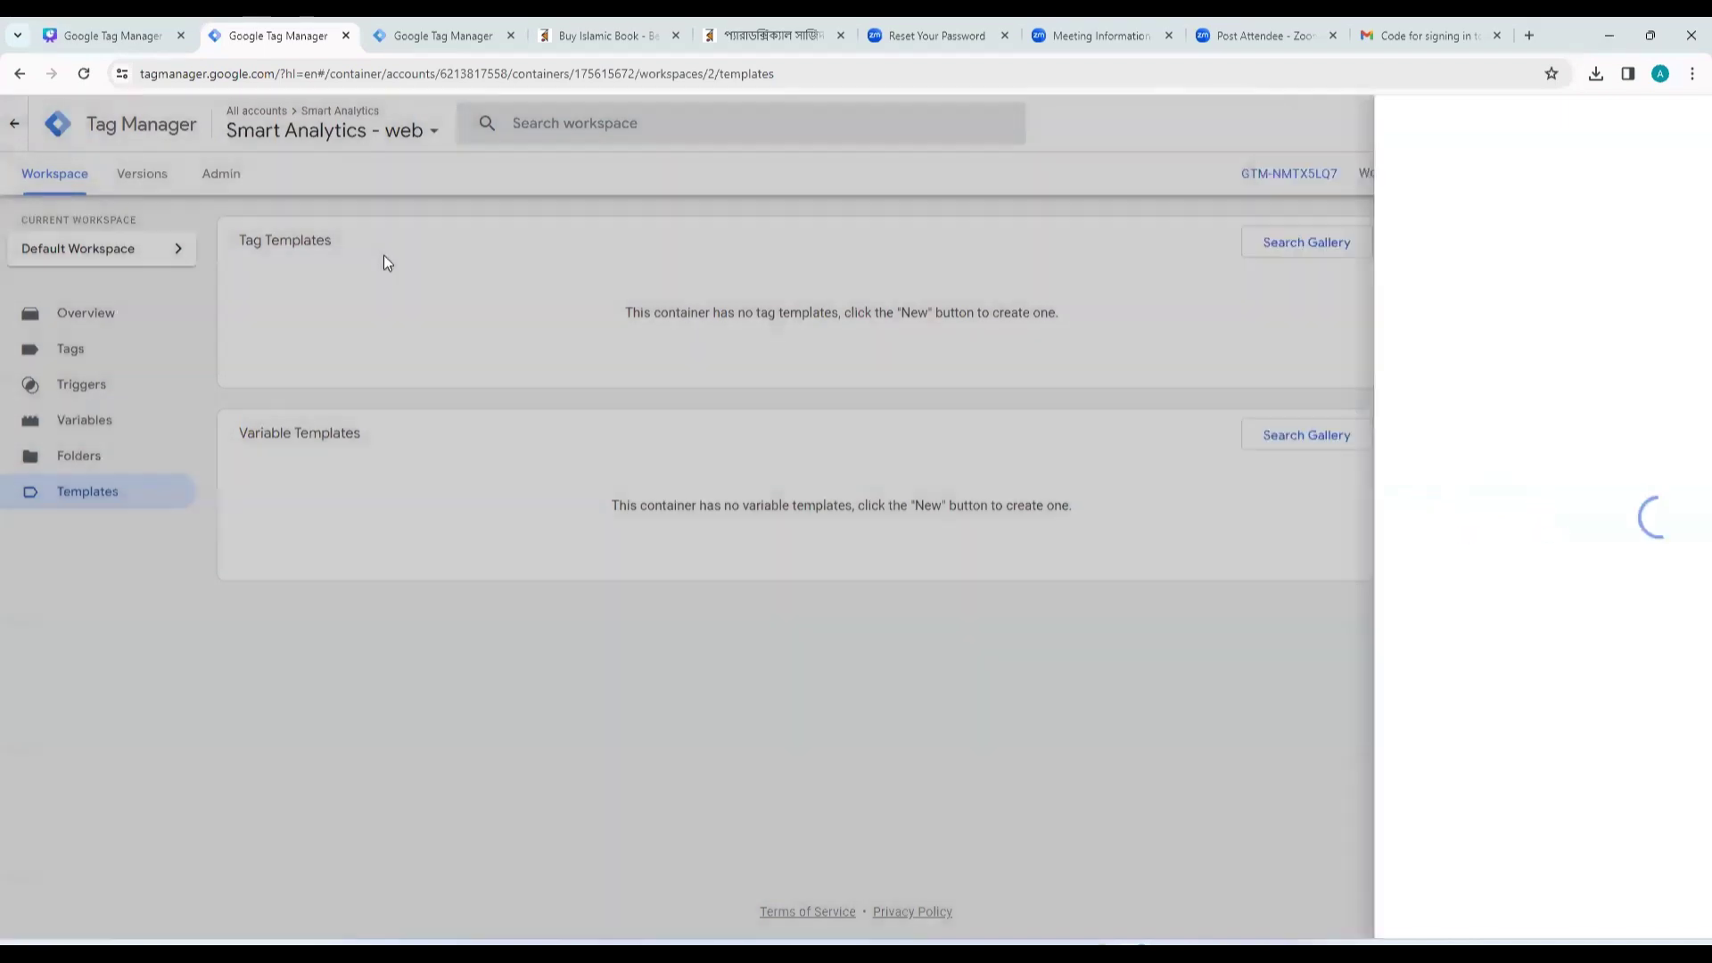
{"action": "left_click_drag", "start_coordinate": [269, 242], "coordinate": [325, 242]}
{"action": "left_click_drag", "start_coordinate": [223, 457], "coordinate": [375, 447]}
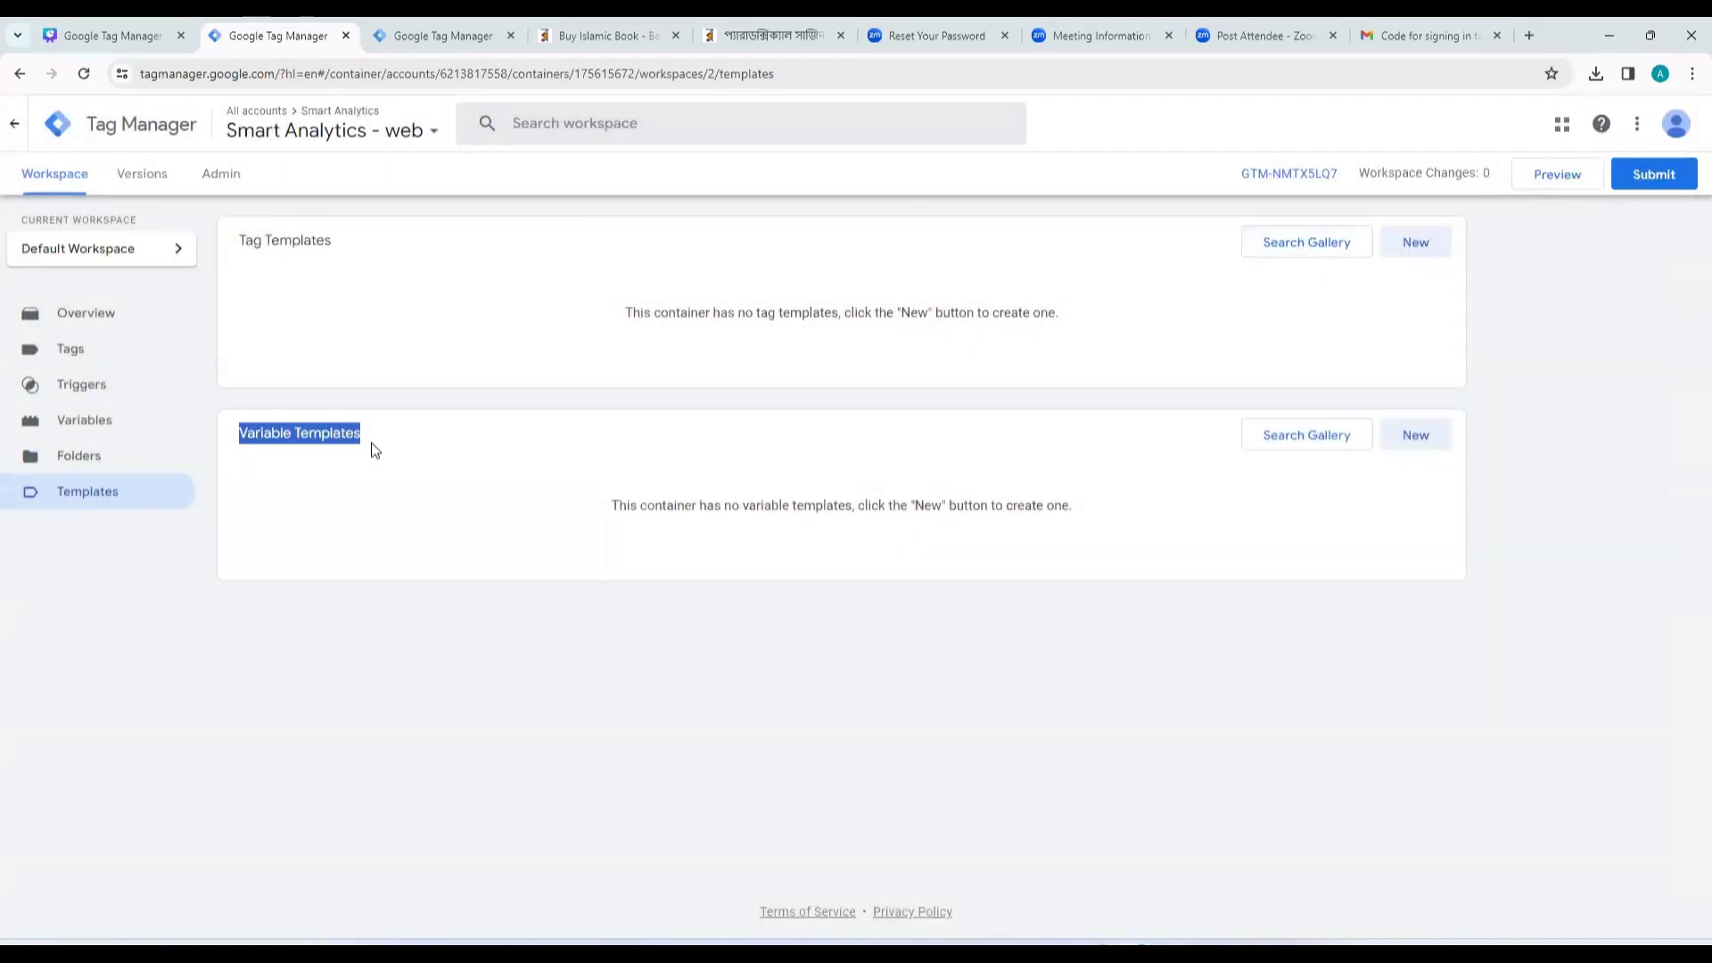
{"action": "left_click", "coordinate": [374, 447]}
{"action": "left_click_drag", "start_coordinate": [257, 437], "coordinate": [237, 439]}
{"action": "left_click_drag", "start_coordinate": [419, 245], "coordinate": [228, 244]}
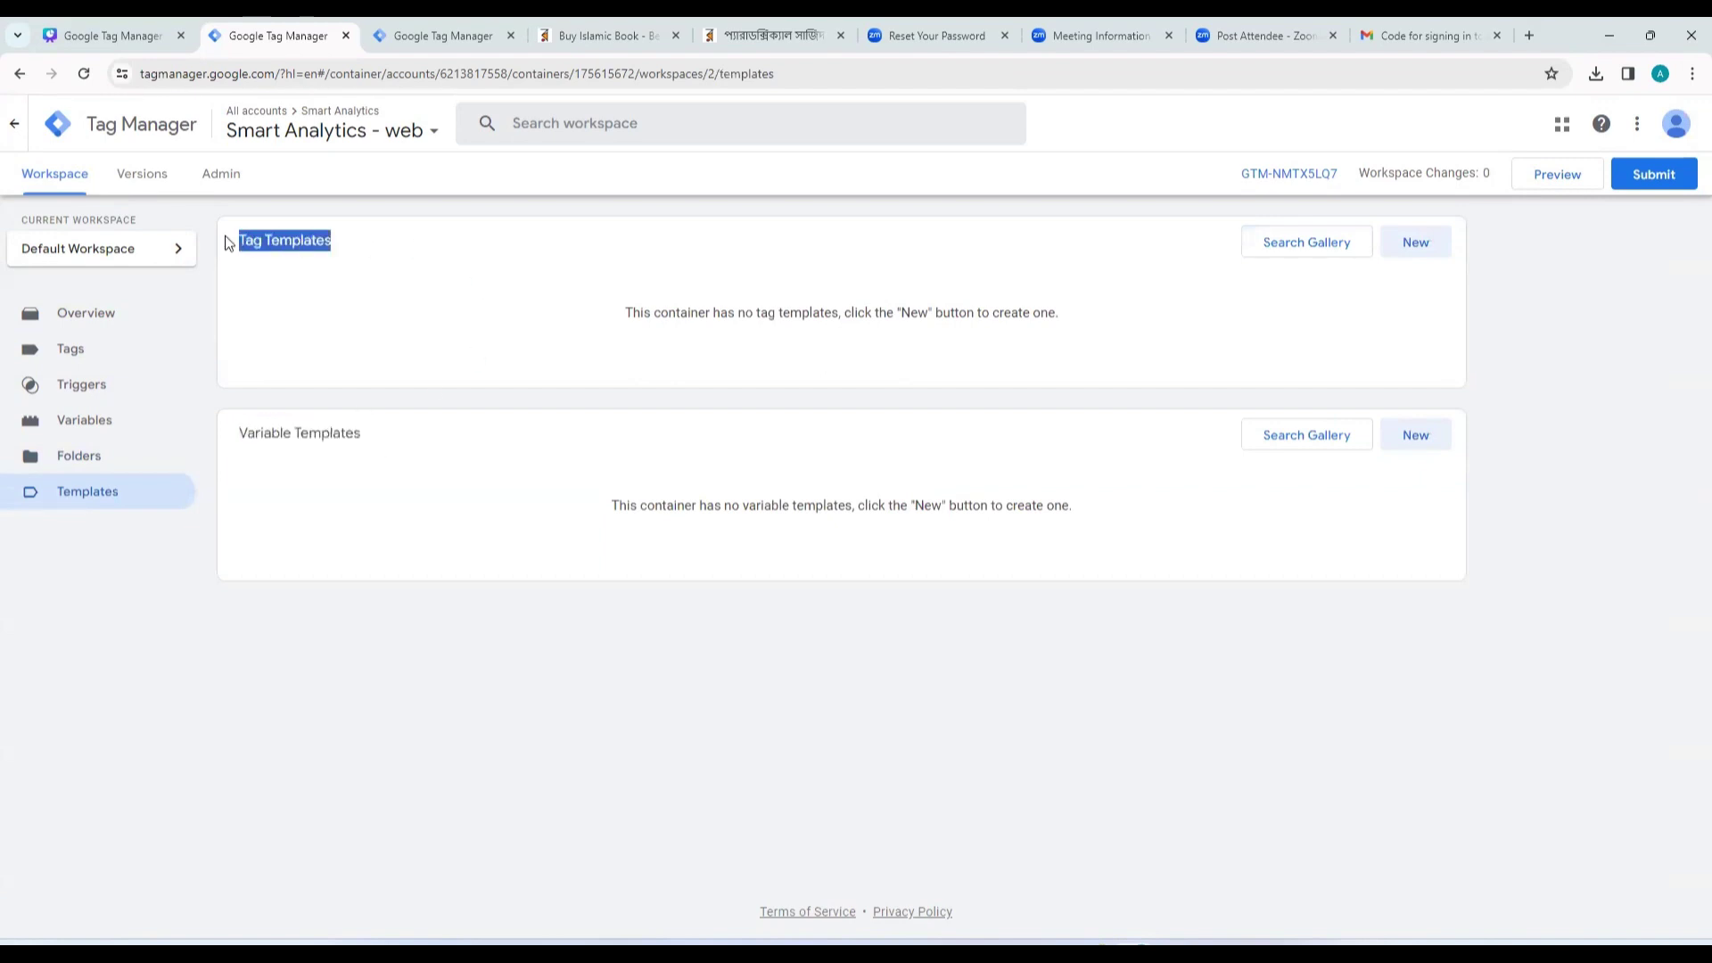
Browse the community gallery of tag templates, search it for "faceb", and close it without importing anything.
{"action": "left_click", "coordinate": [1306, 255]}
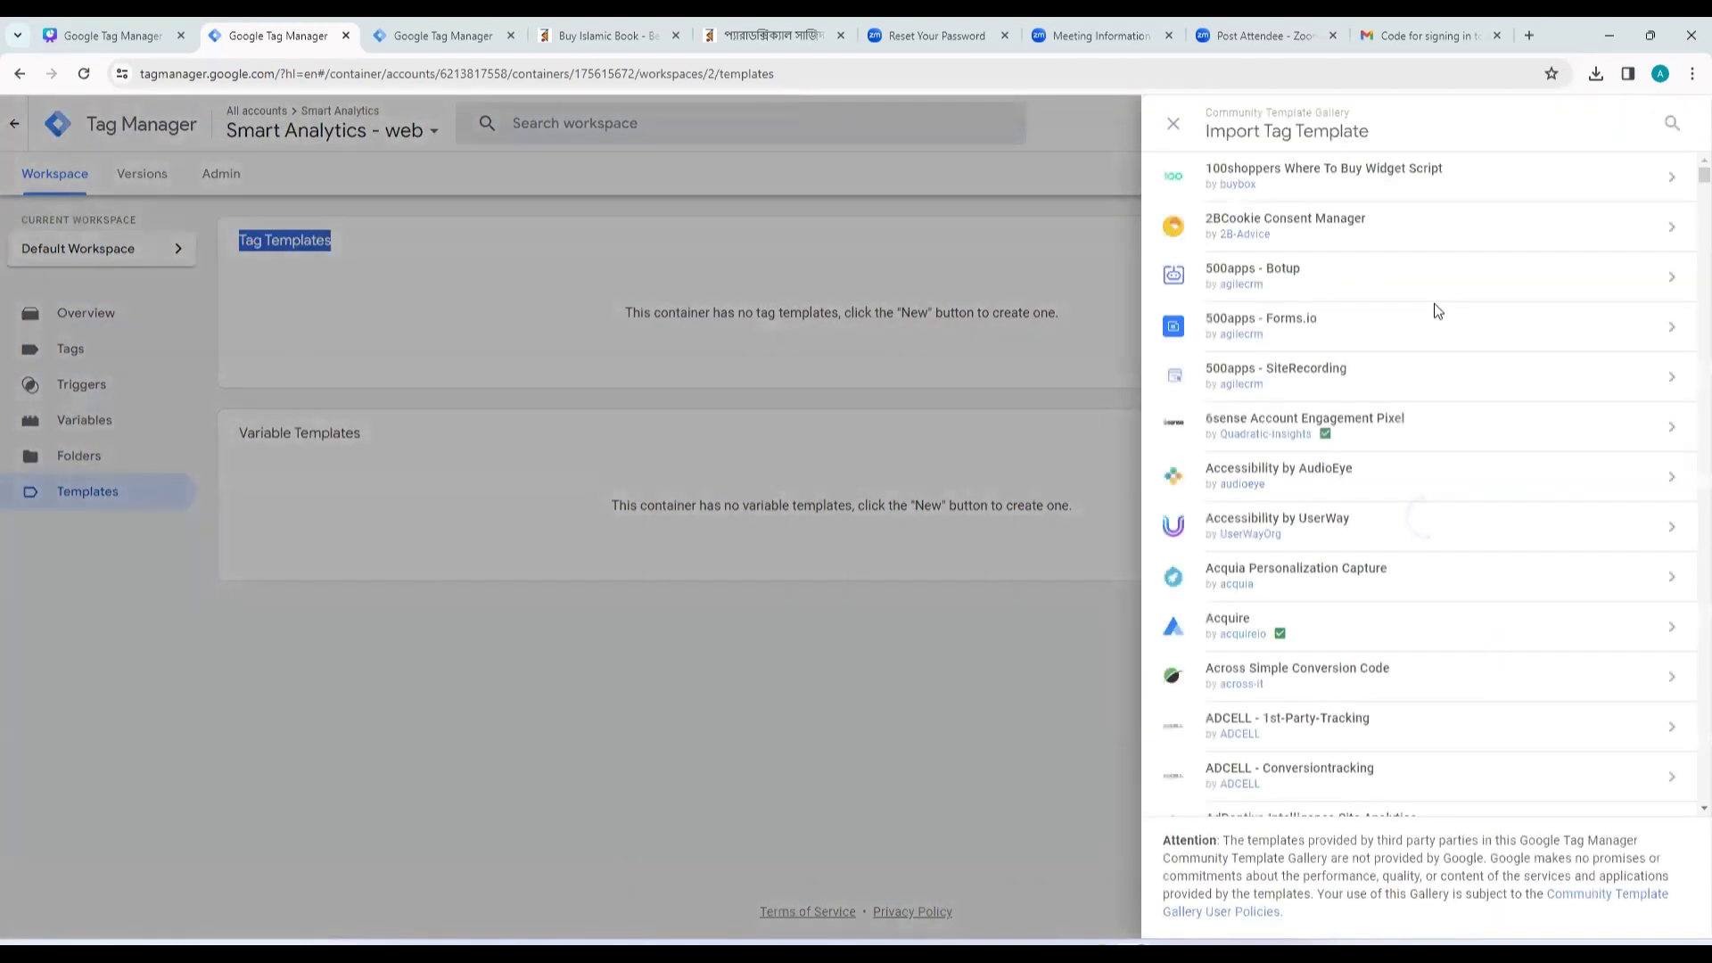
{"action": "scroll", "coordinate": [1383, 493], "scroll_direction": "down", "scroll_amount": 10}
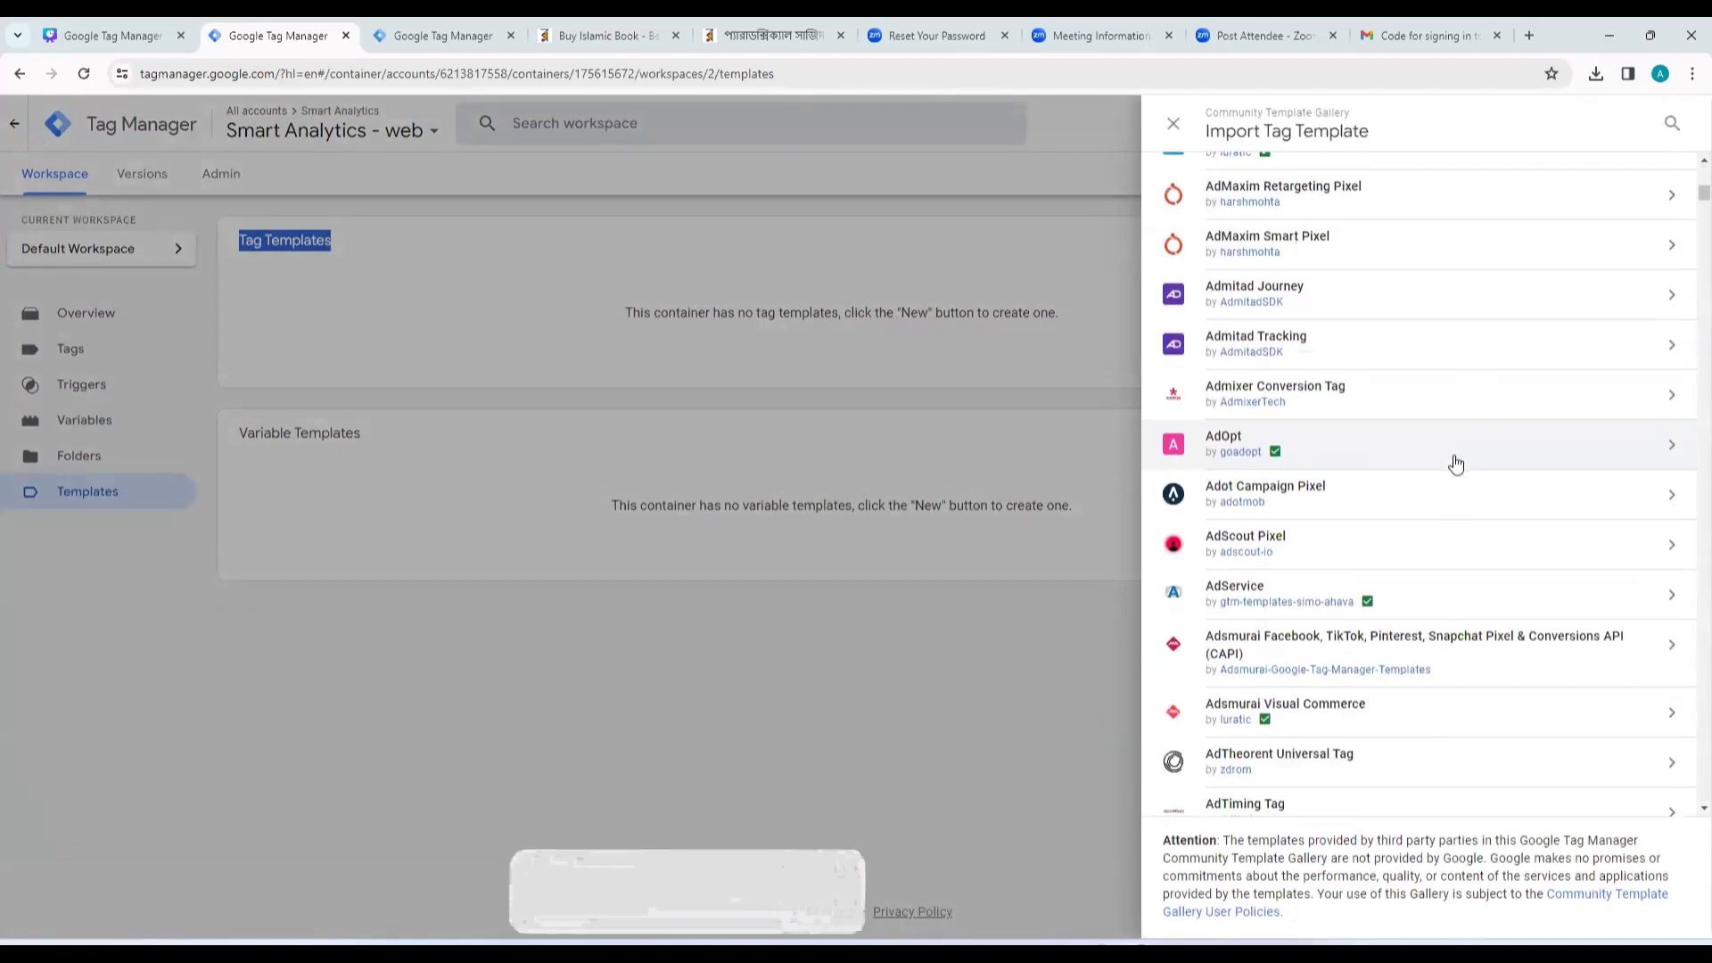
{"action": "scroll", "coordinate": [1455, 463], "scroll_direction": "down", "scroll_amount": 20}
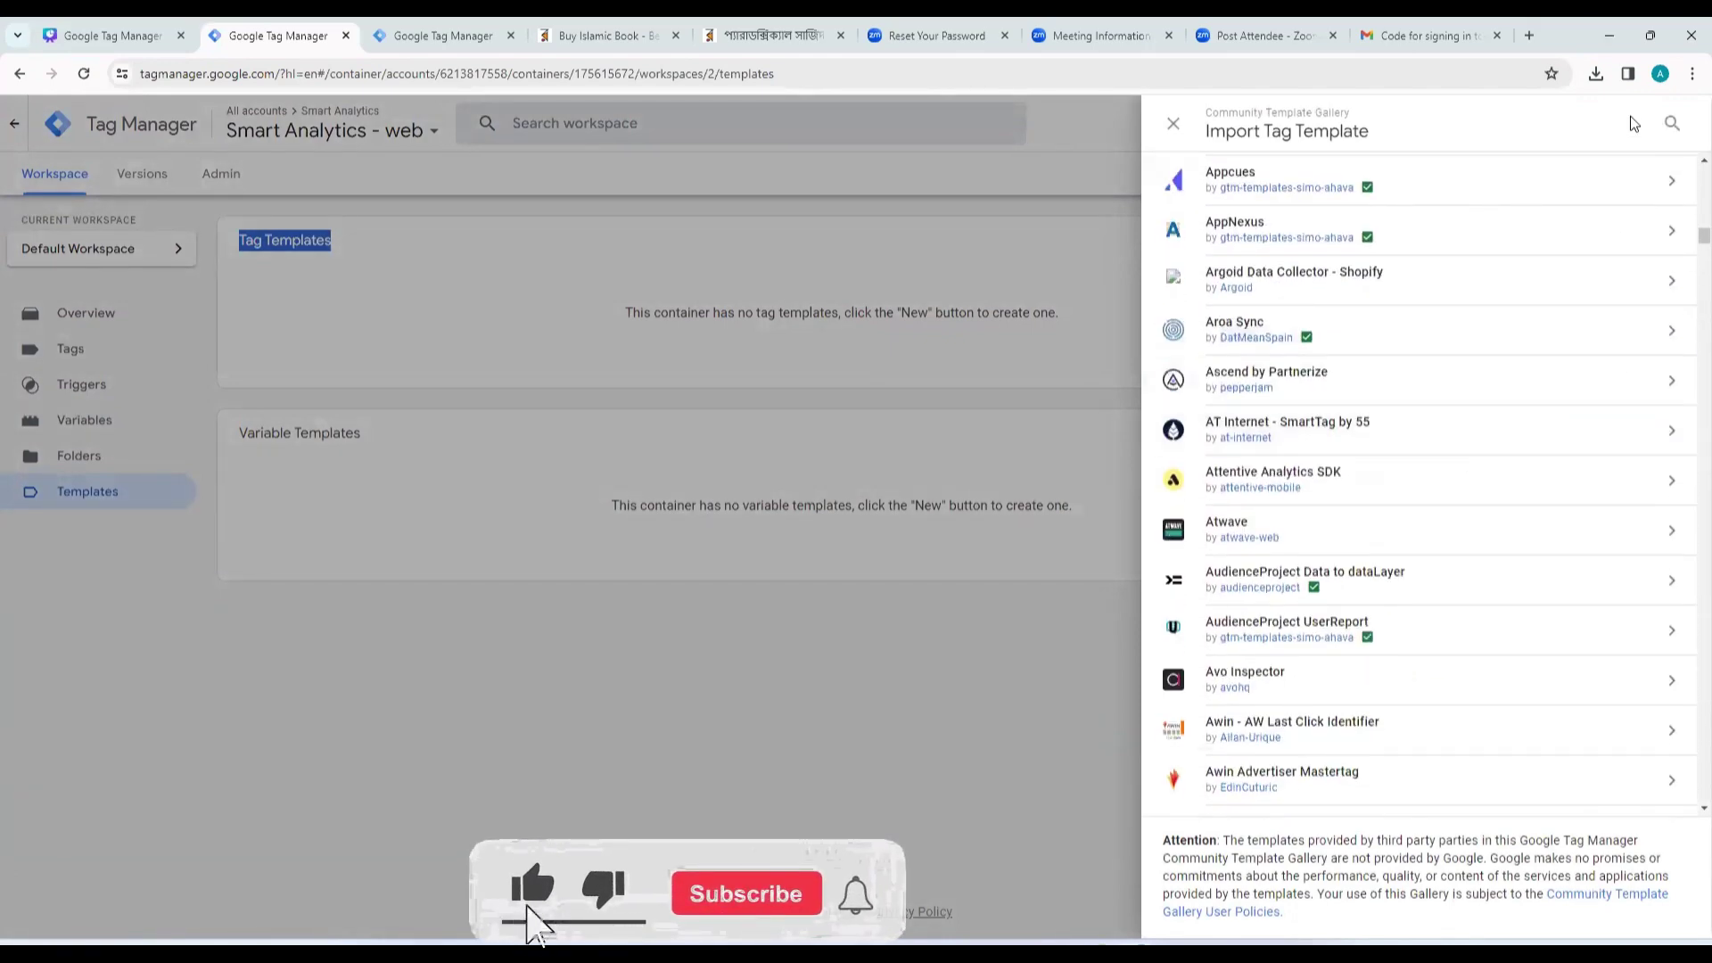
{"action": "left_click", "coordinate": [1671, 123]}
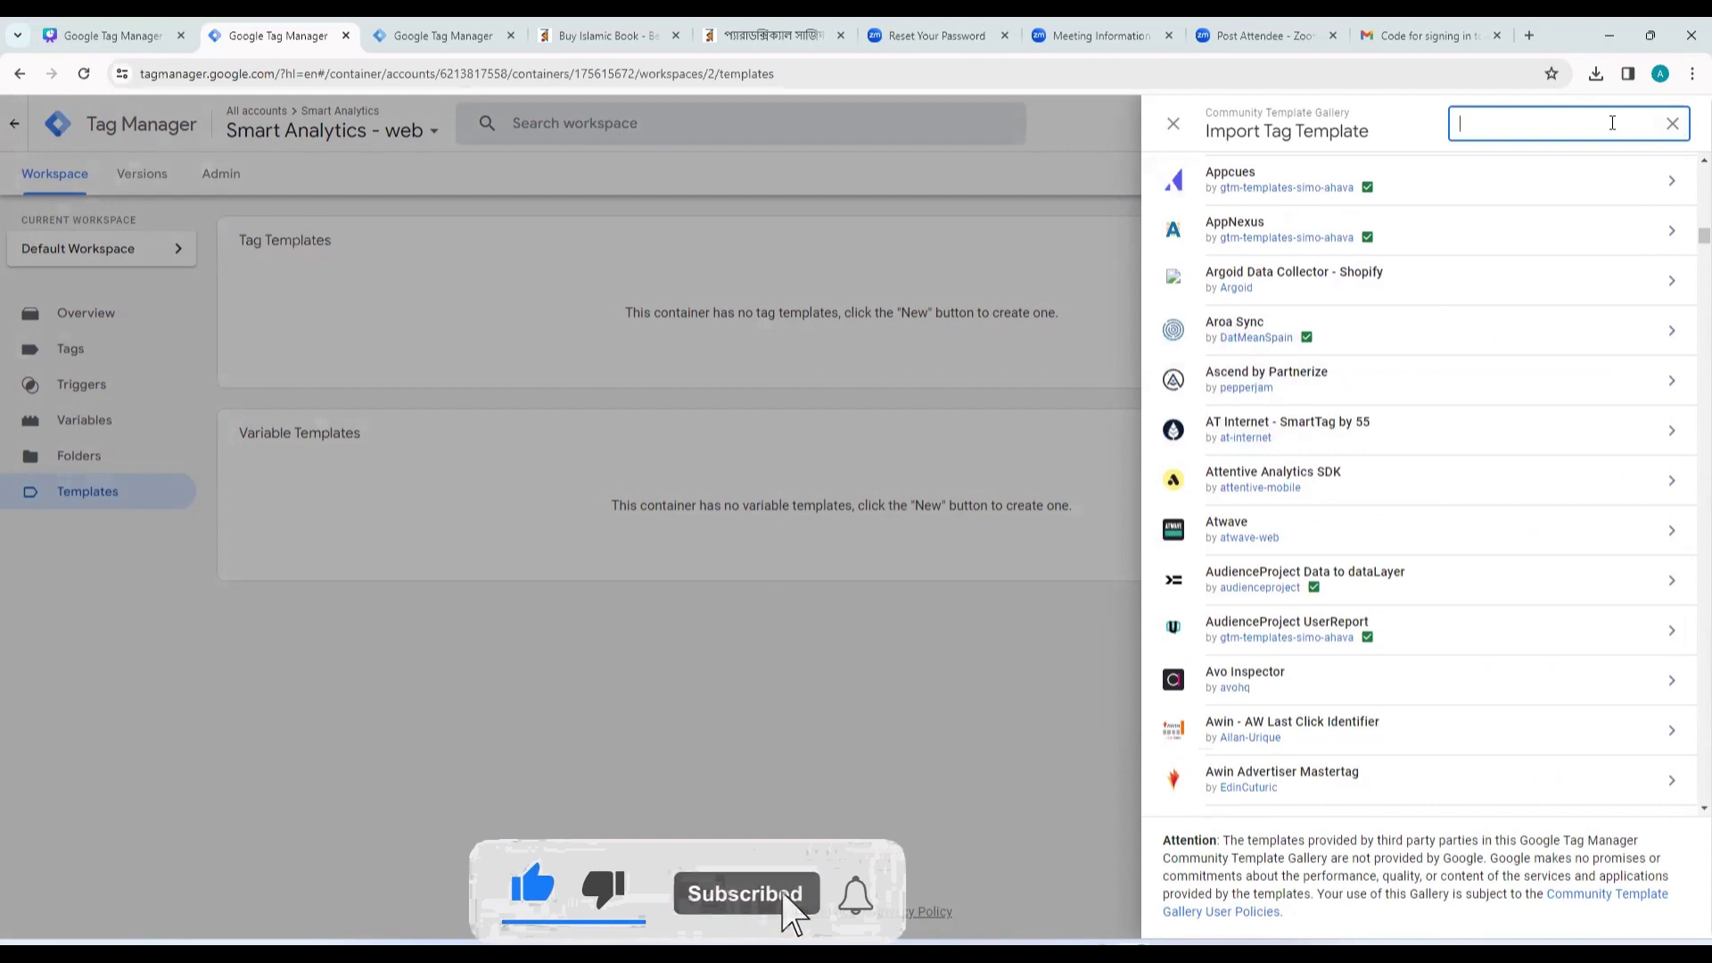
{"action": "type", "text": "faceb"}
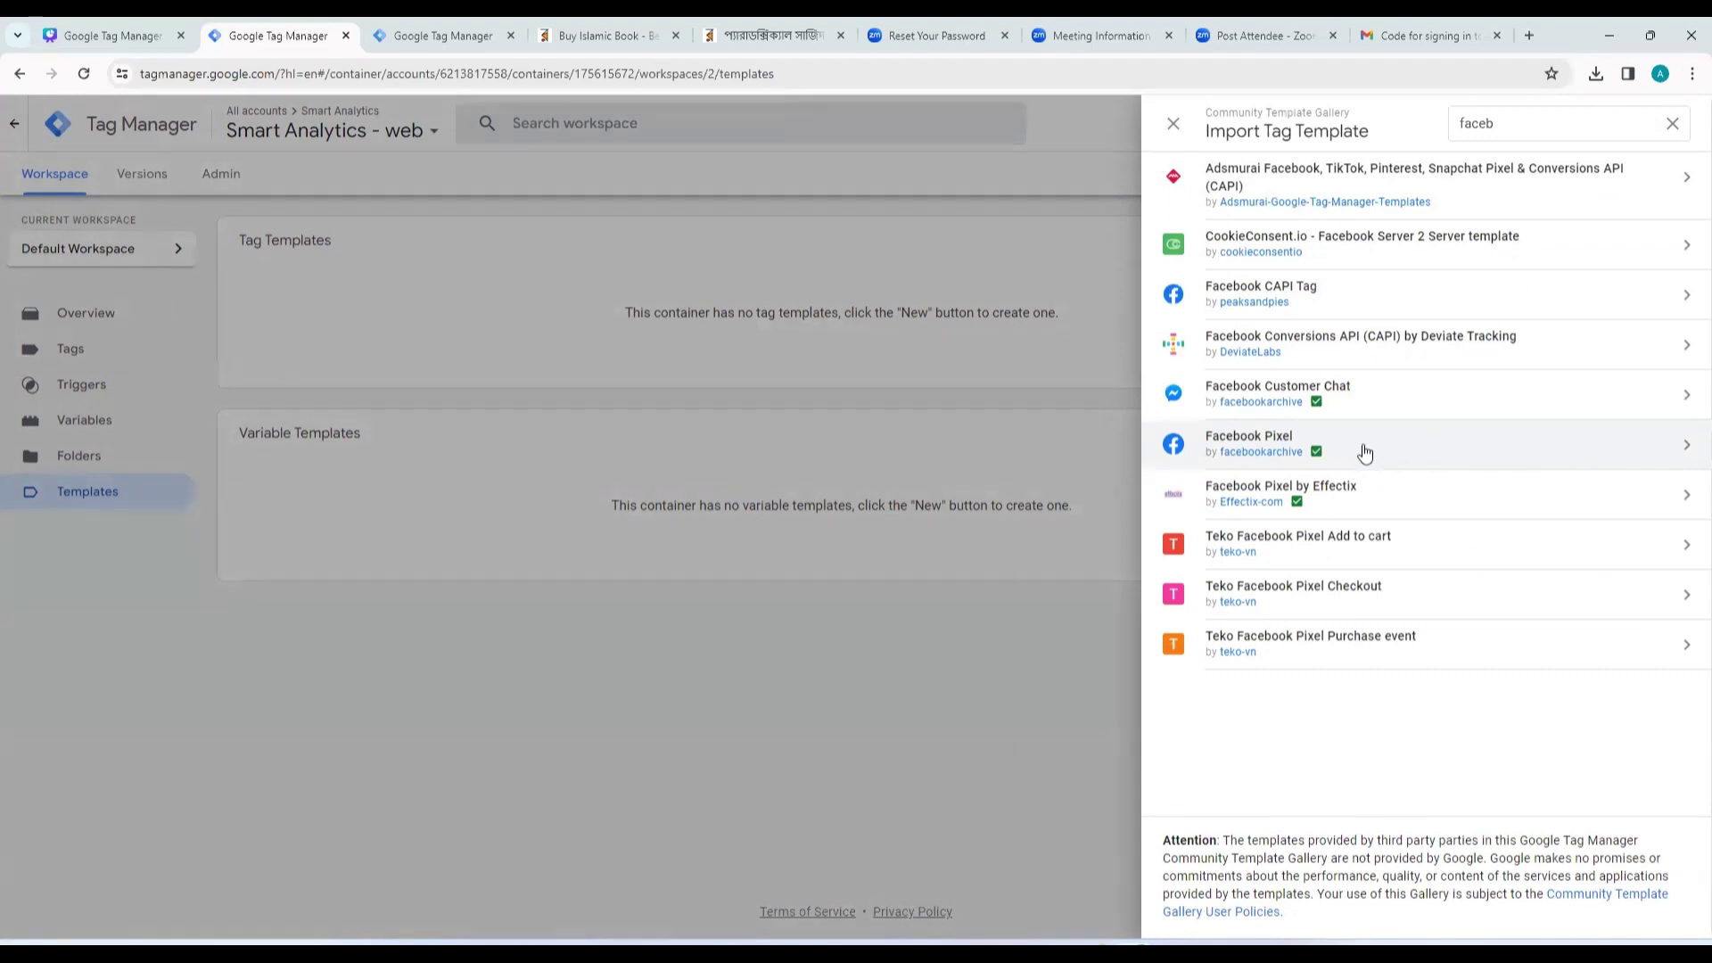
{"action": "left_click", "coordinate": [549, 491]}
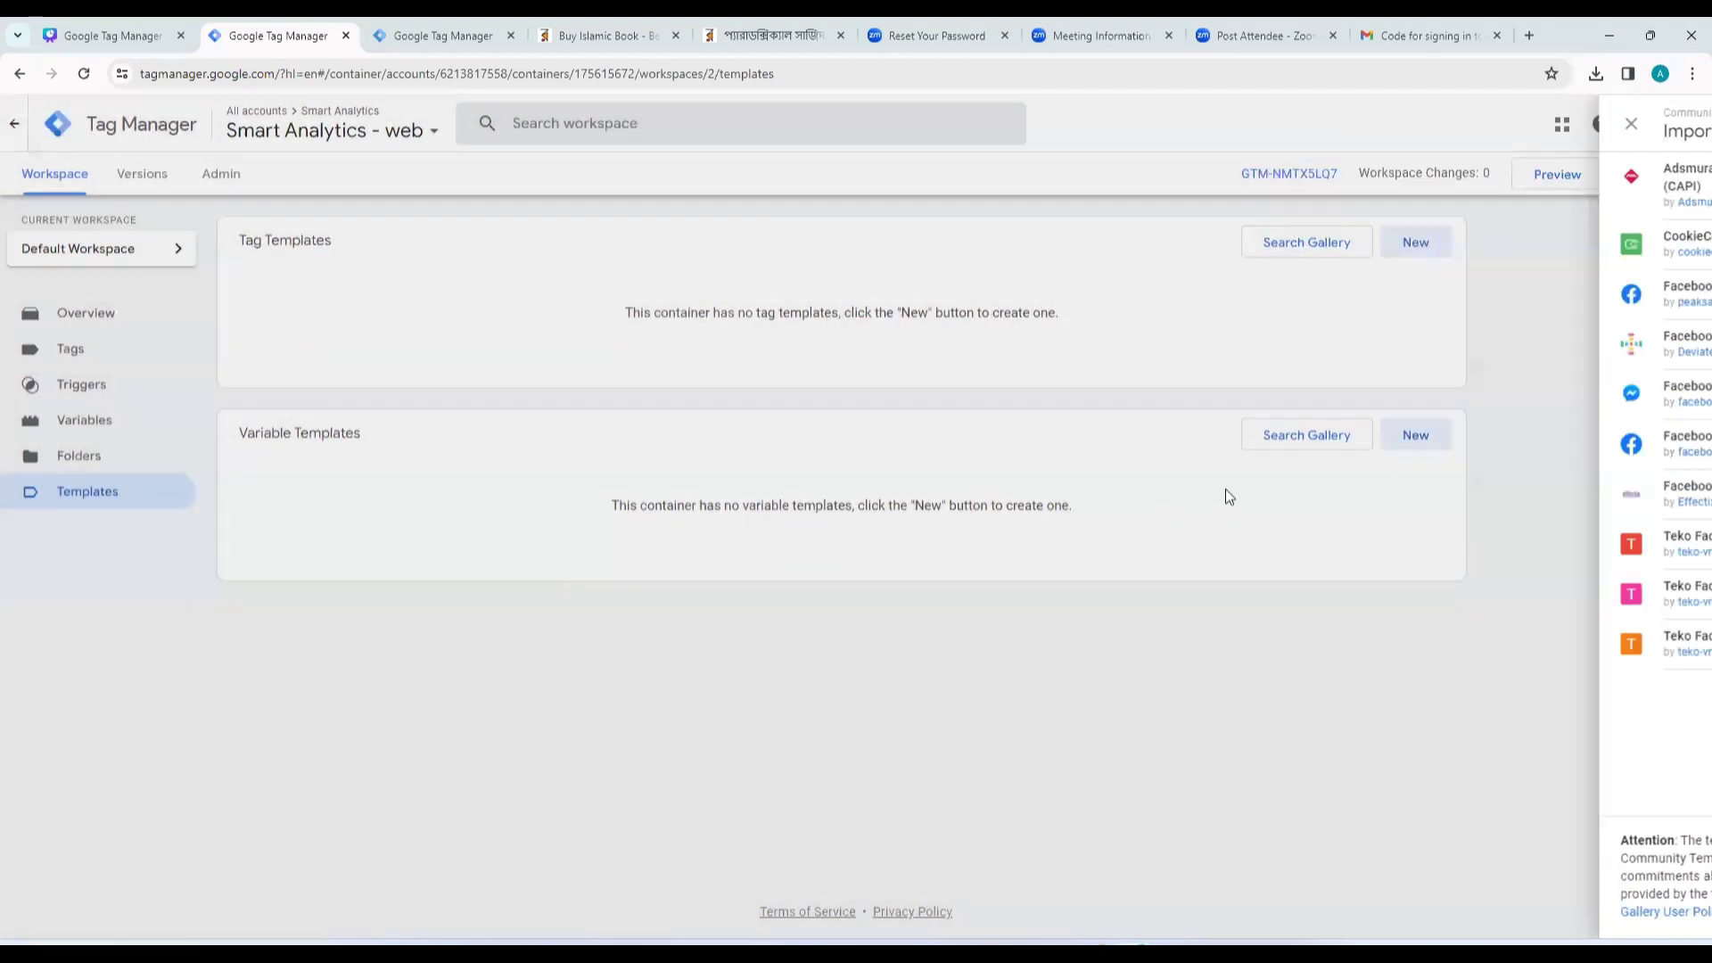
Browse the community gallery of variable templates.
{"action": "left_click", "coordinate": [1345, 448]}
{"action": "scroll", "coordinate": [1413, 437], "scroll_direction": "down", "scroll_amount": 15}
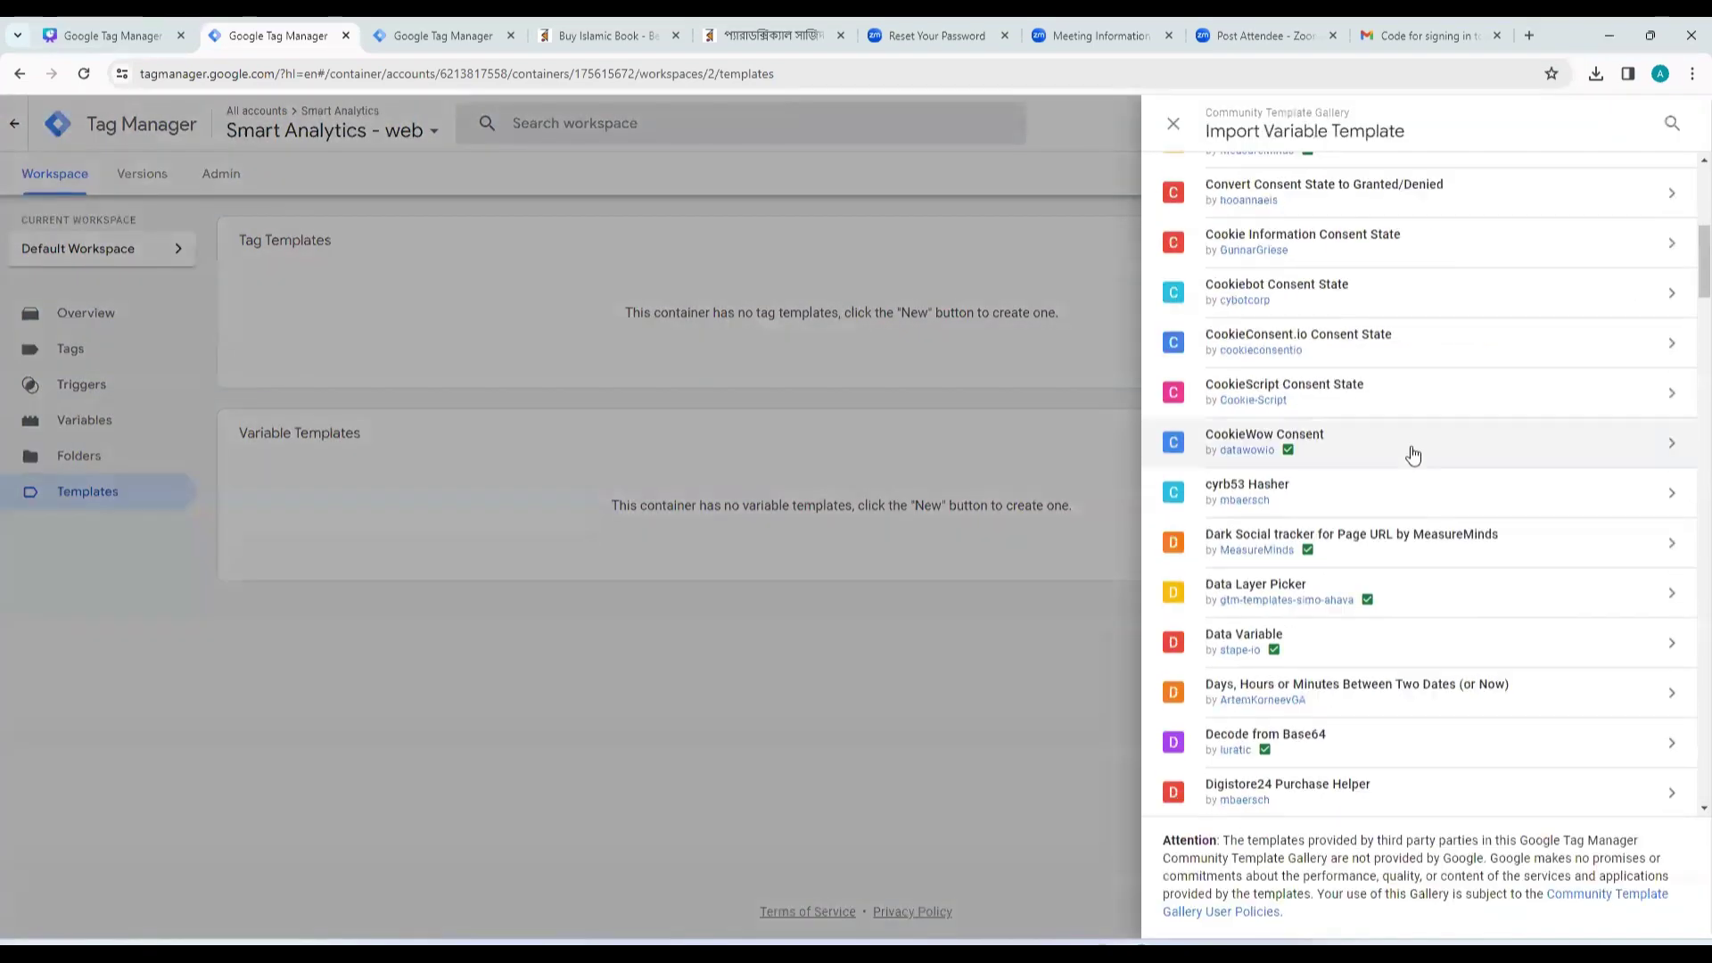
{"action": "scroll", "coordinate": [1417, 450], "scroll_direction": "down", "scroll_amount": 20}
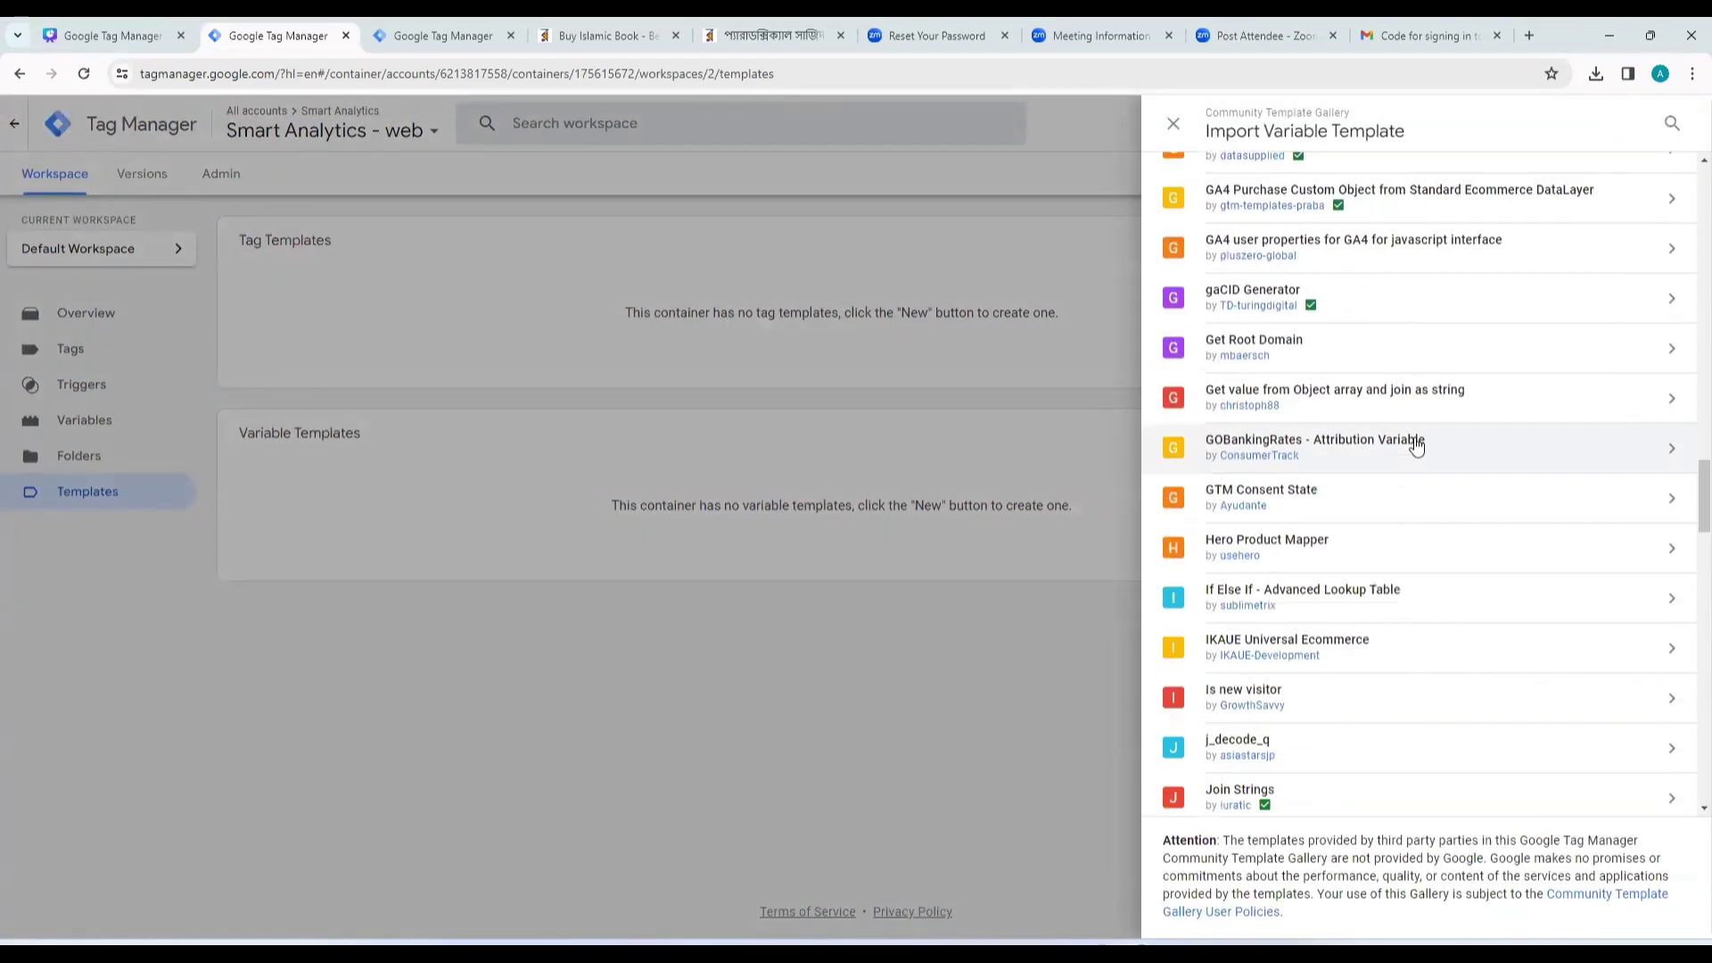
Finish browsing the variable template gallery, close it without importing, and view the container's Versions page before returning to the workspace overview.
{"action": "scroll", "coordinate": [1415, 446], "scroll_direction": "down", "scroll_amount": 5}
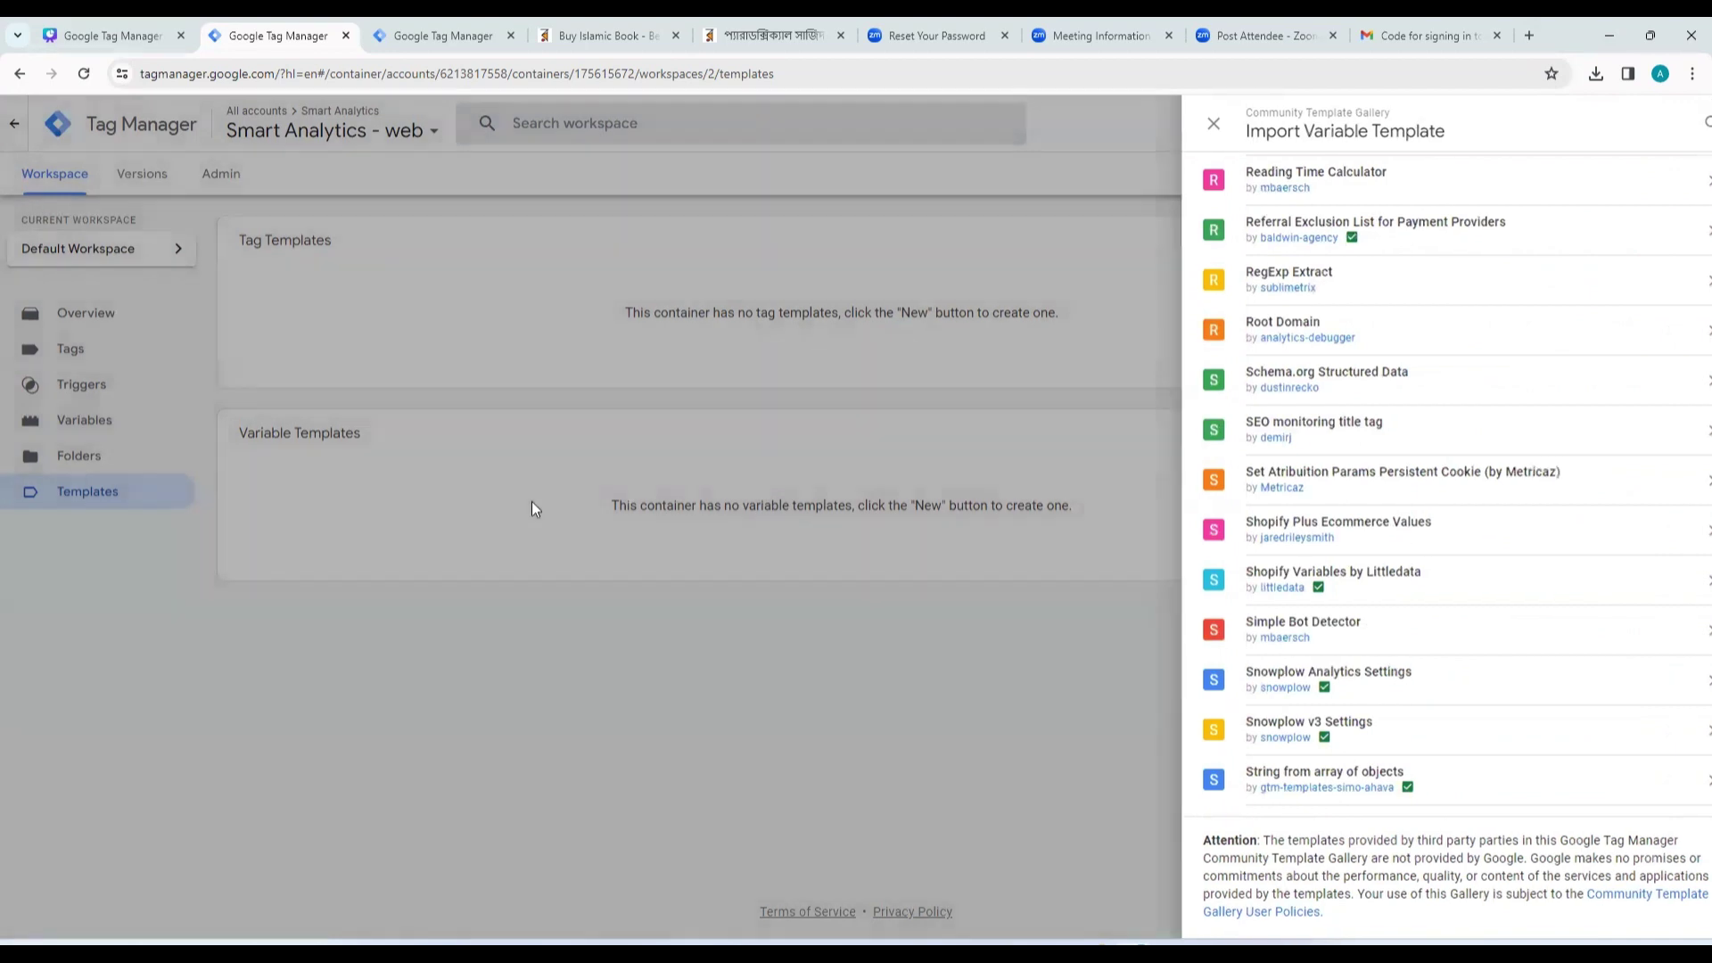
{"action": "left_click", "coordinate": [532, 501]}
{"action": "left_click", "coordinate": [144, 194]}
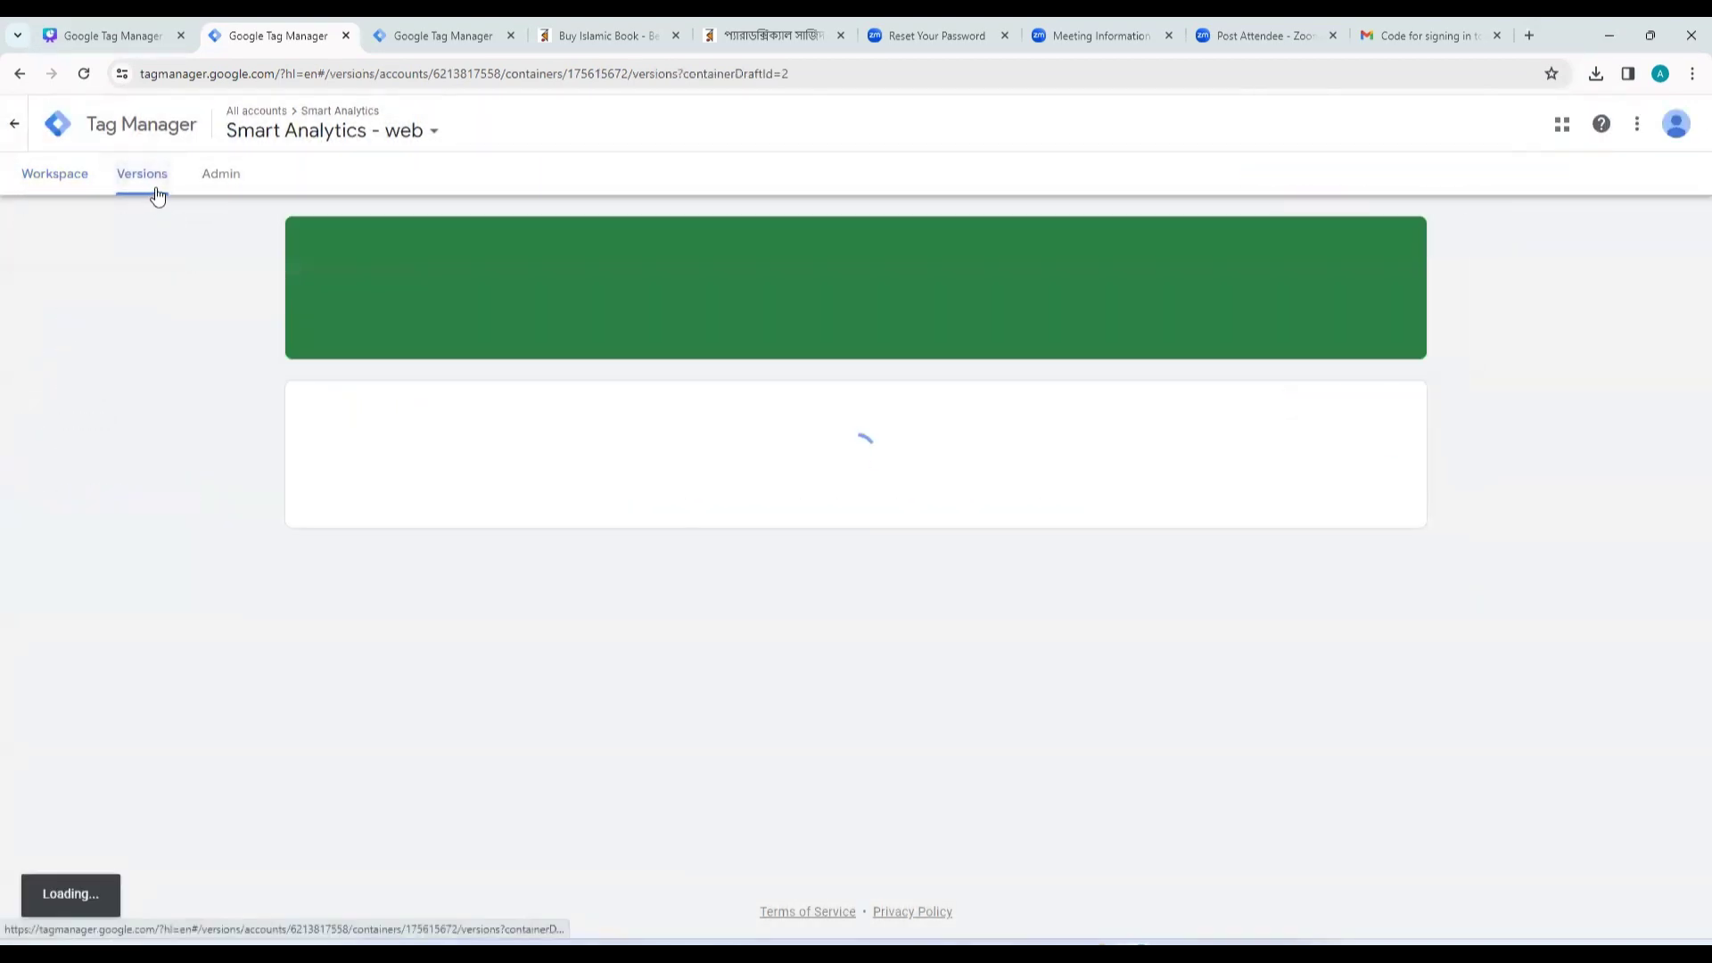
{"action": "left_click", "coordinate": [75, 175]}
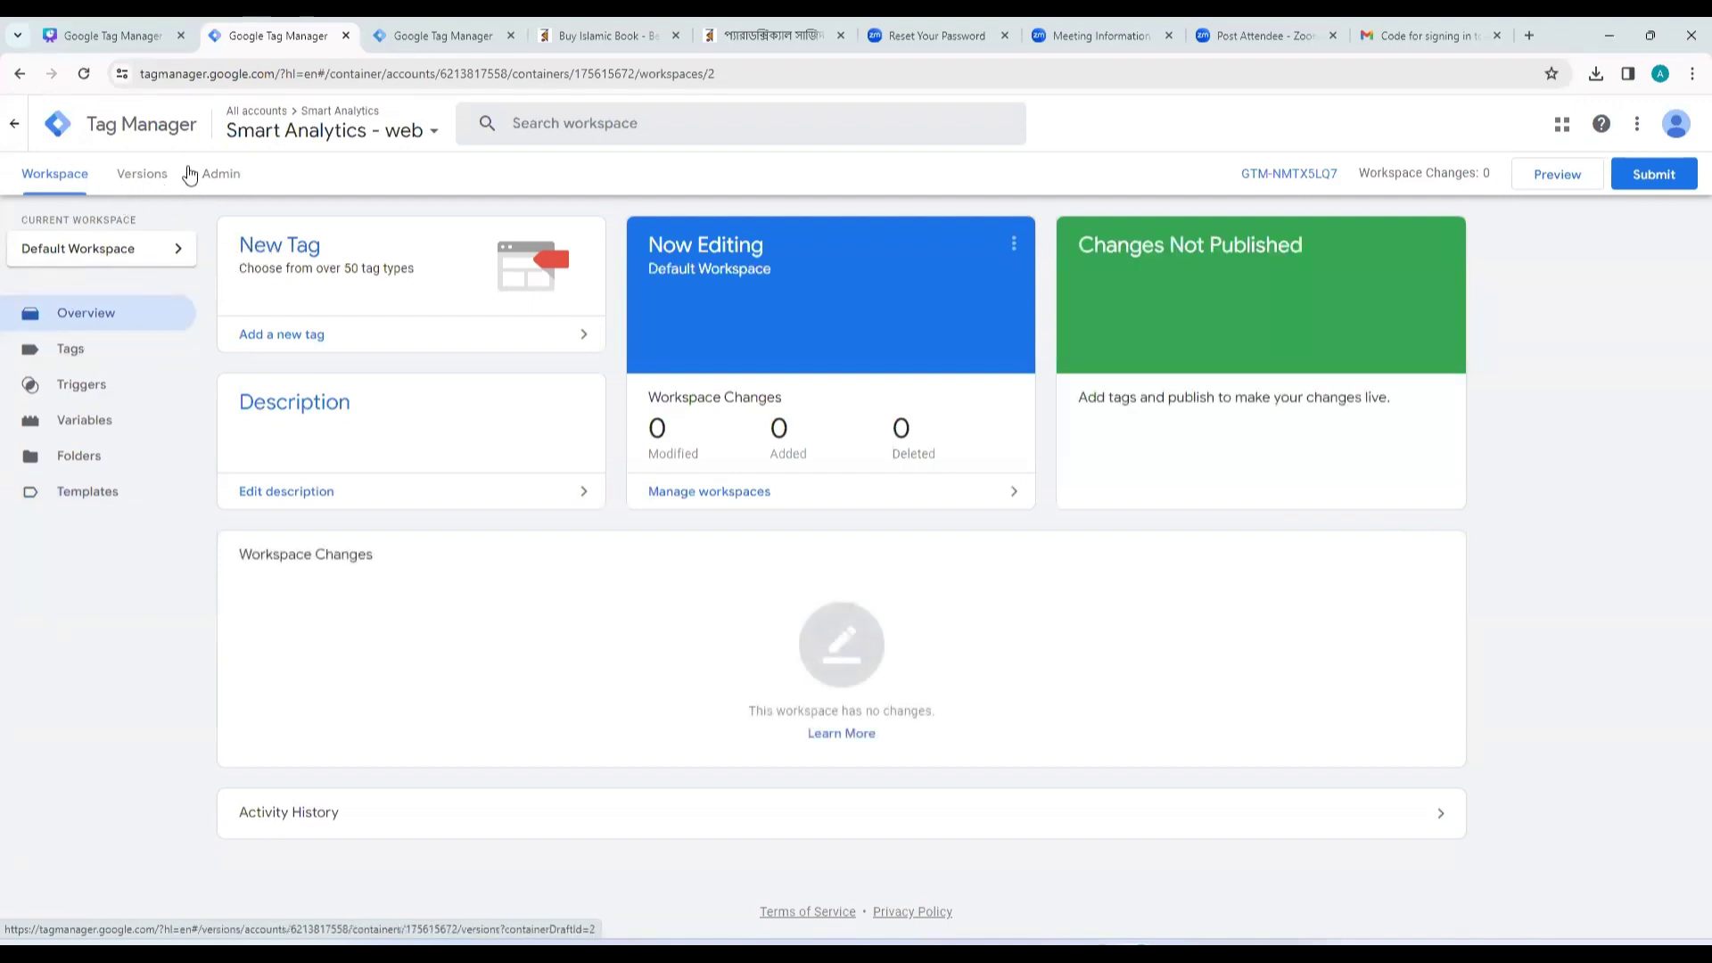
View the Smart Analytics account's user permissions and the form for inviting account users, and close both without inviting anyone.
{"action": "left_click", "coordinate": [214, 178]}
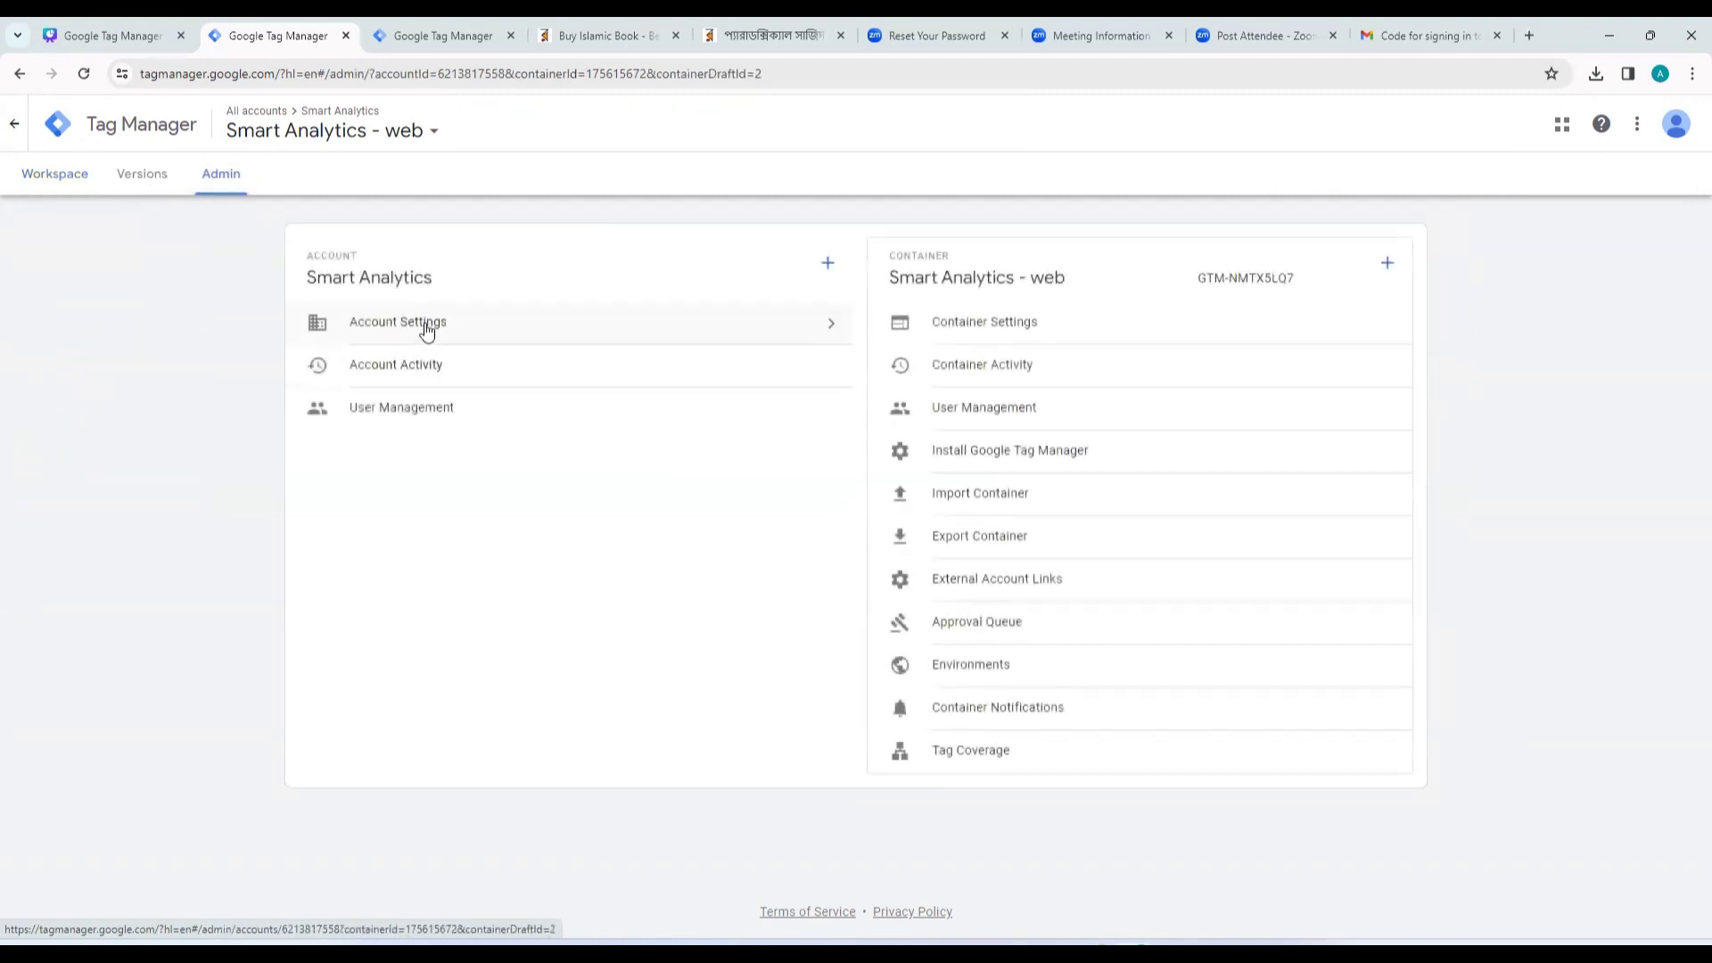
{"action": "left_click", "coordinate": [402, 409]}
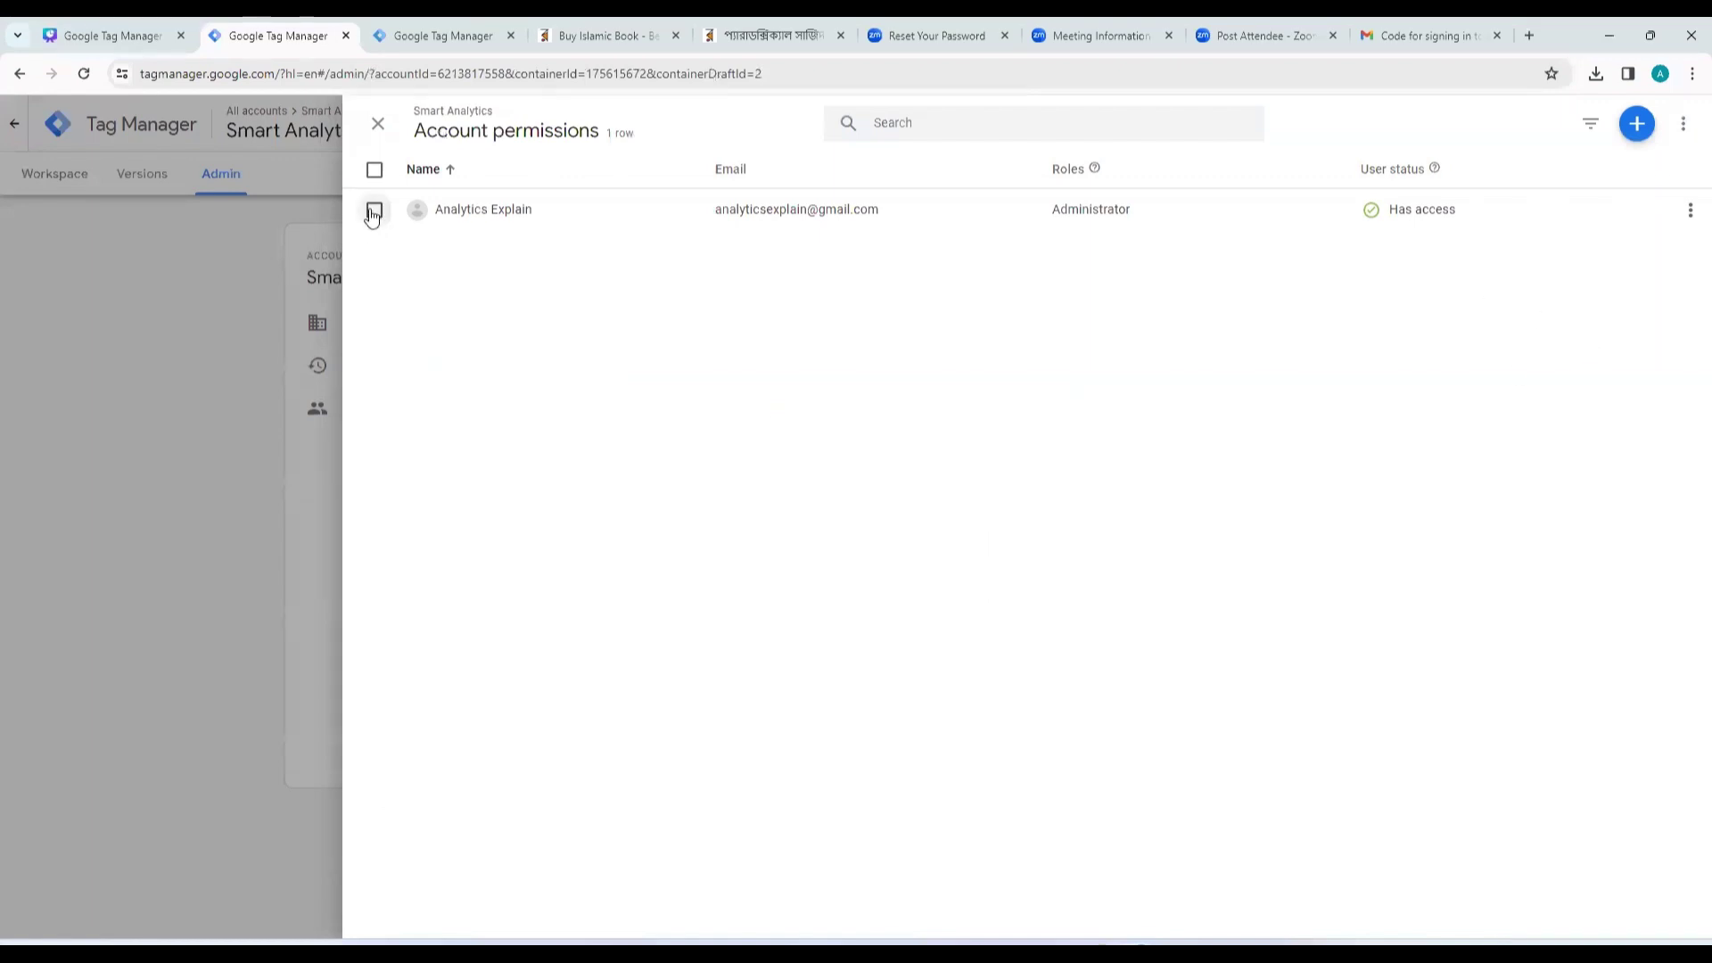
{"action": "left_click", "coordinate": [1638, 126]}
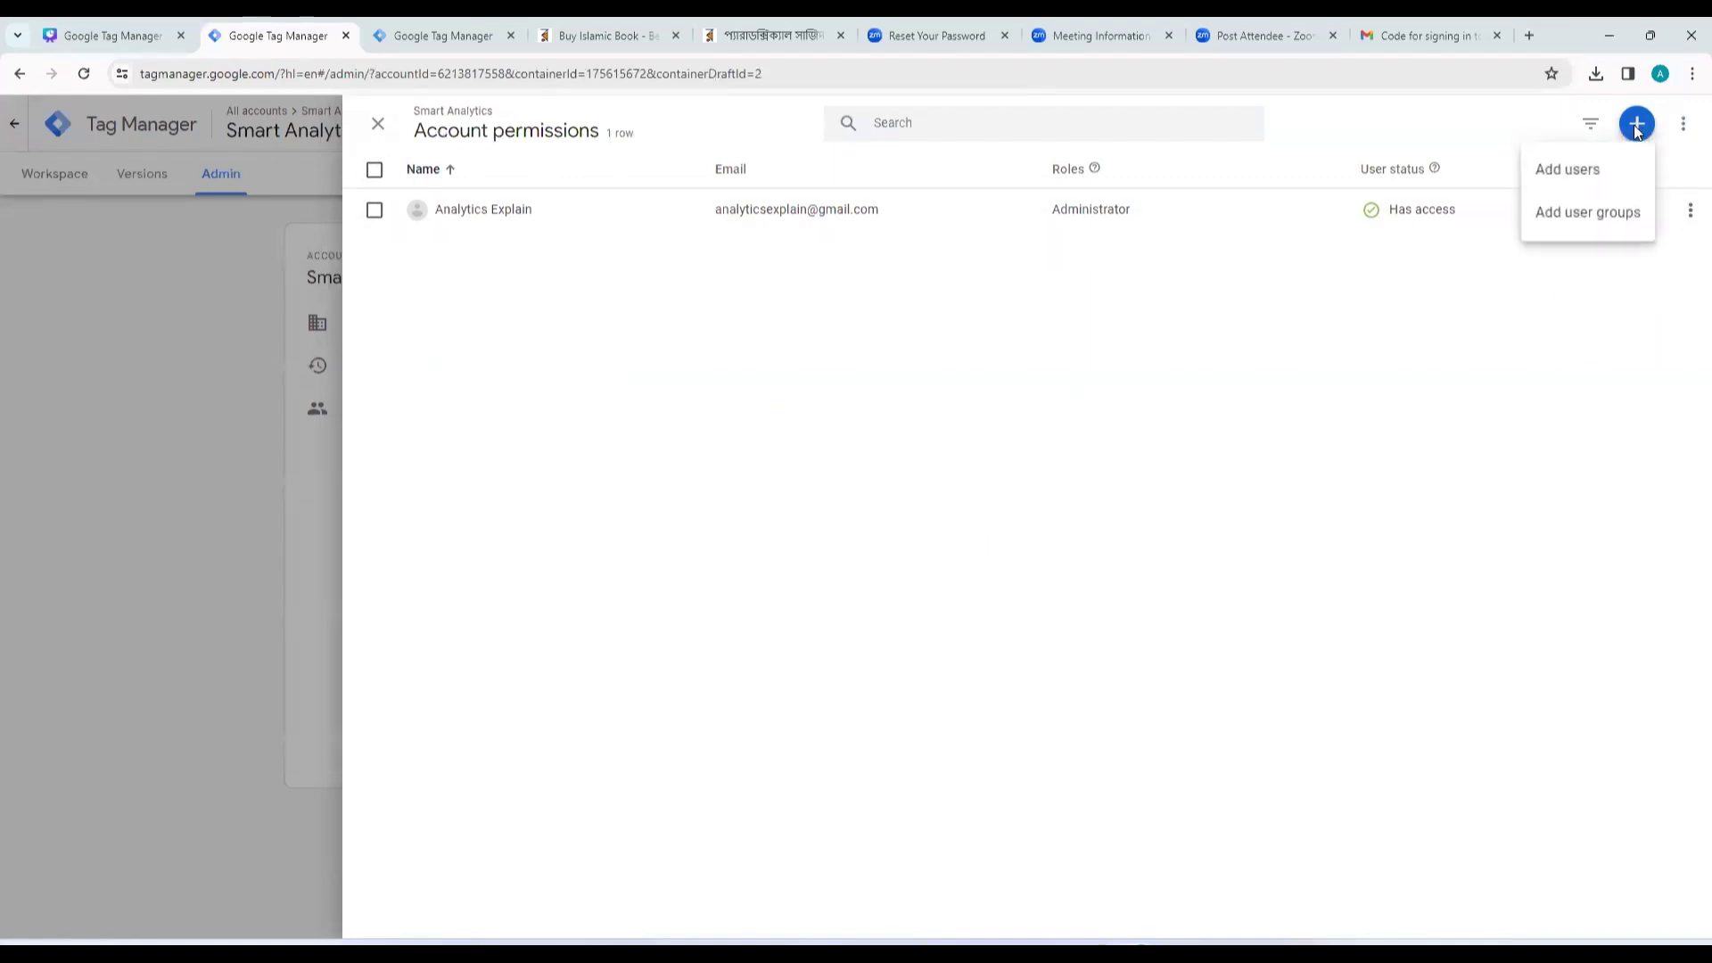
{"action": "left_click", "coordinate": [1572, 185]}
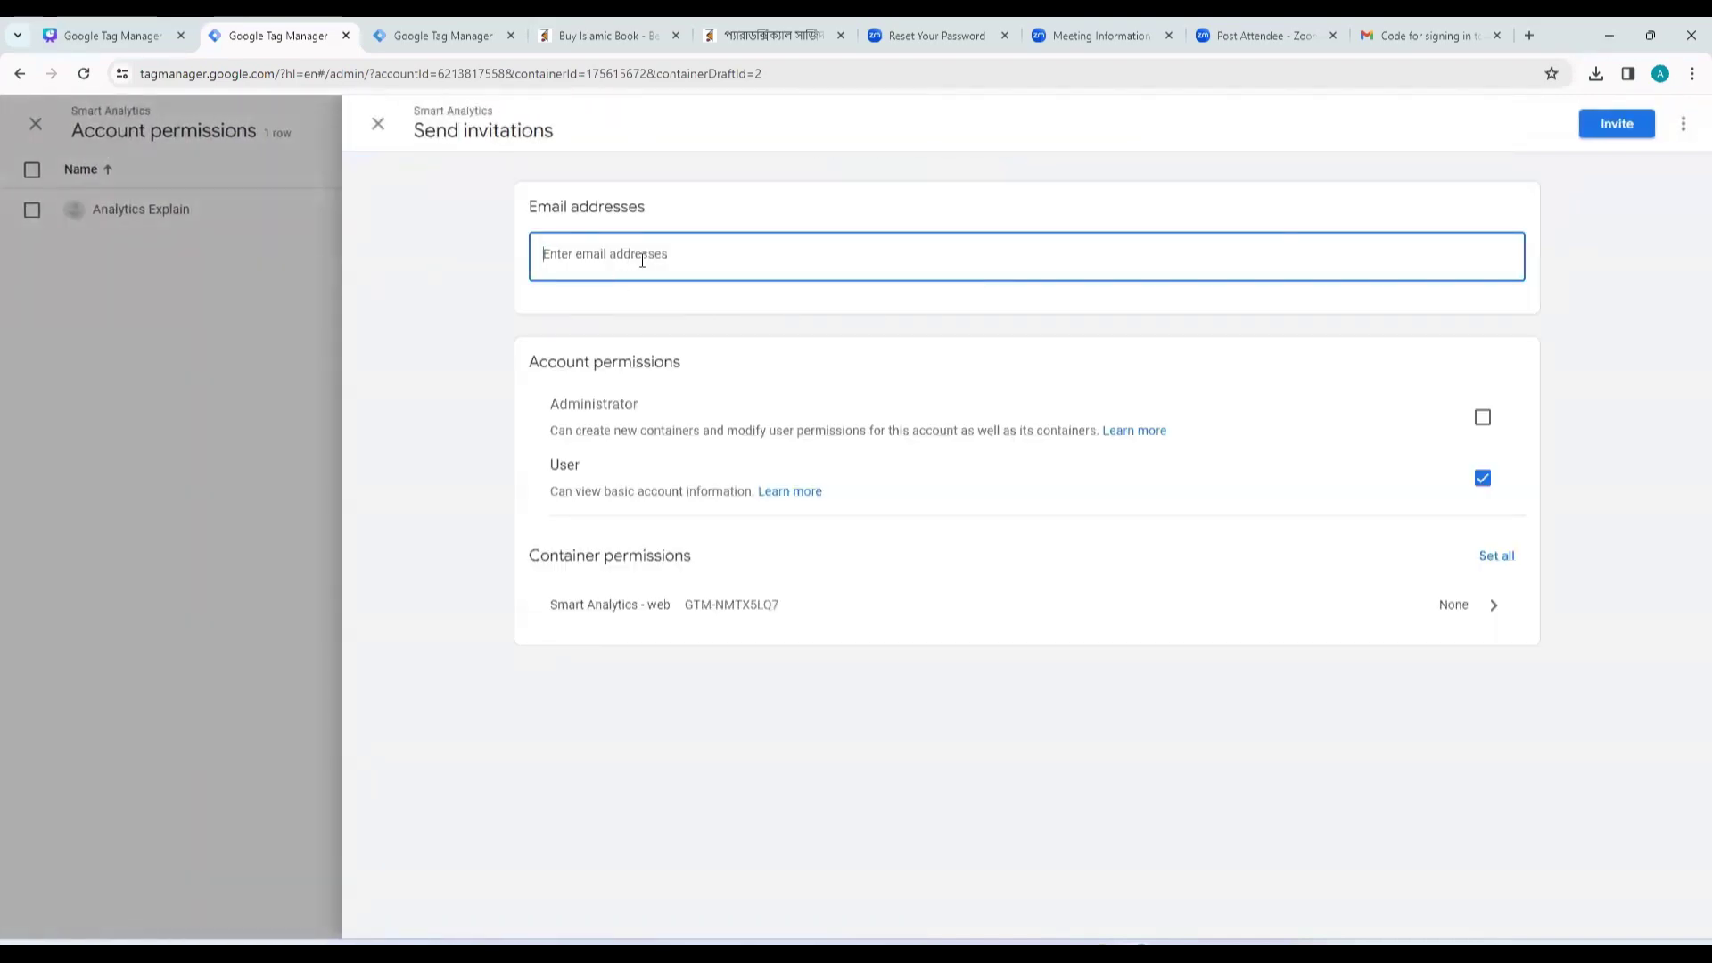
{"action": "left_click", "coordinate": [378, 125]}
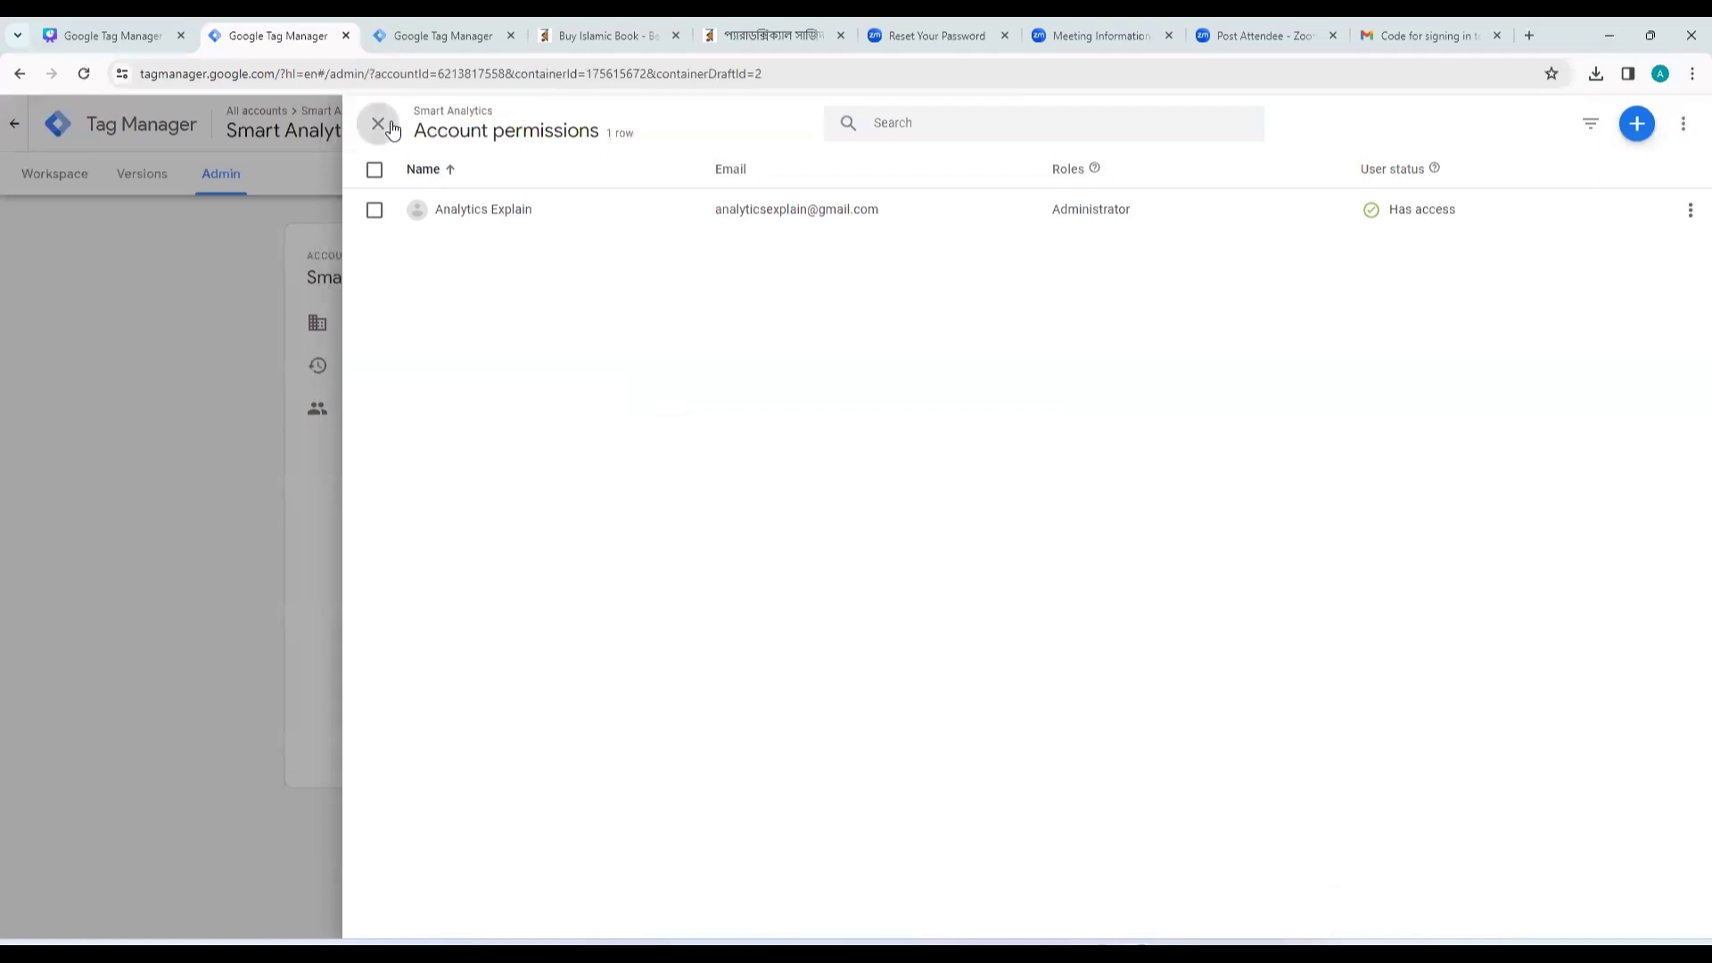
{"action": "left_click", "coordinate": [391, 128]}
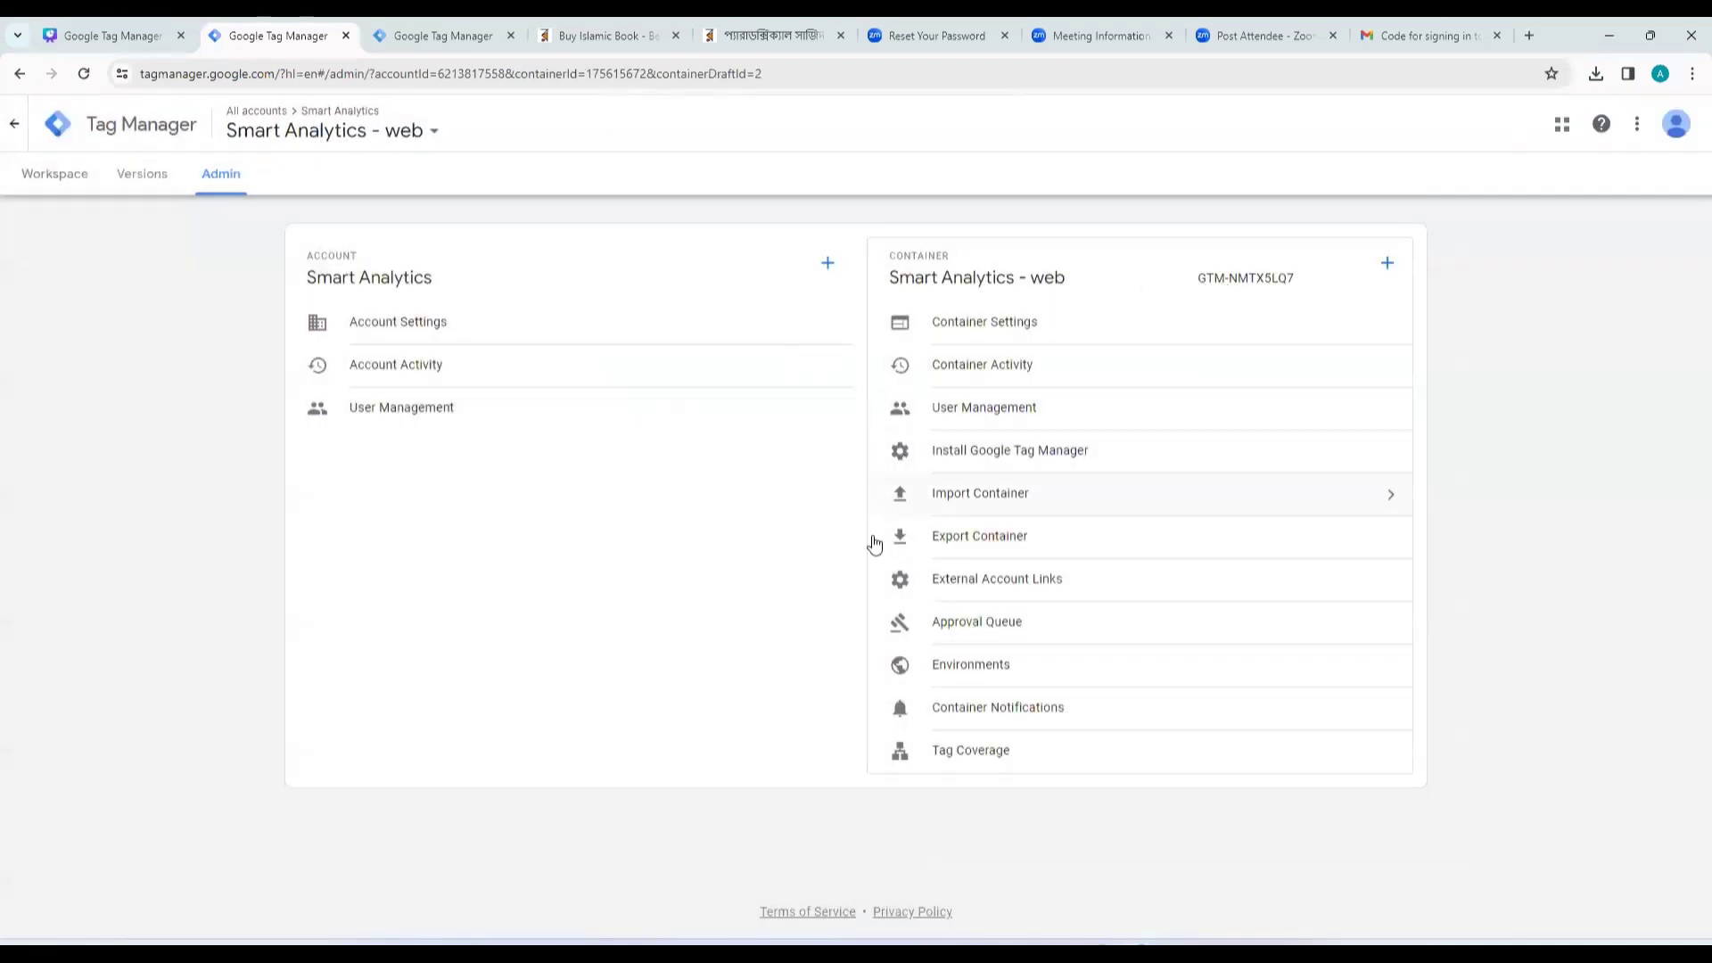
View the Smart Analytics - web container's user permissions and its user invitation form, and close both without sending an invitation.
{"action": "left_click", "coordinate": [1013, 426]}
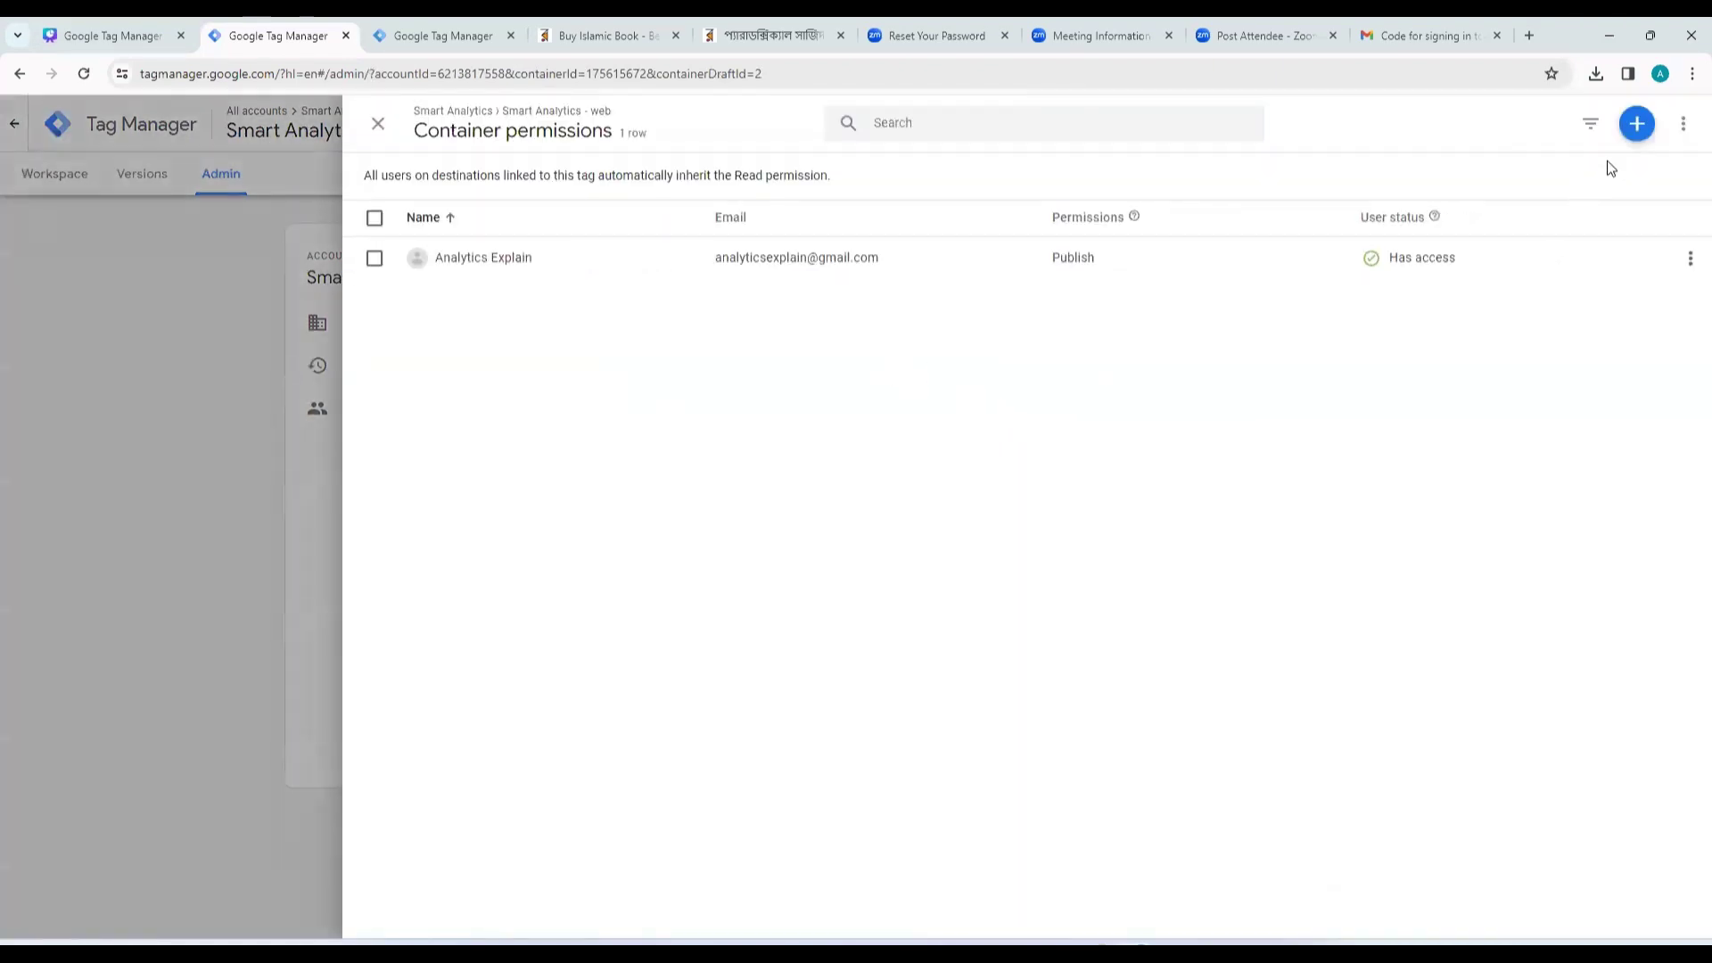
{"action": "left_click", "coordinate": [1639, 125]}
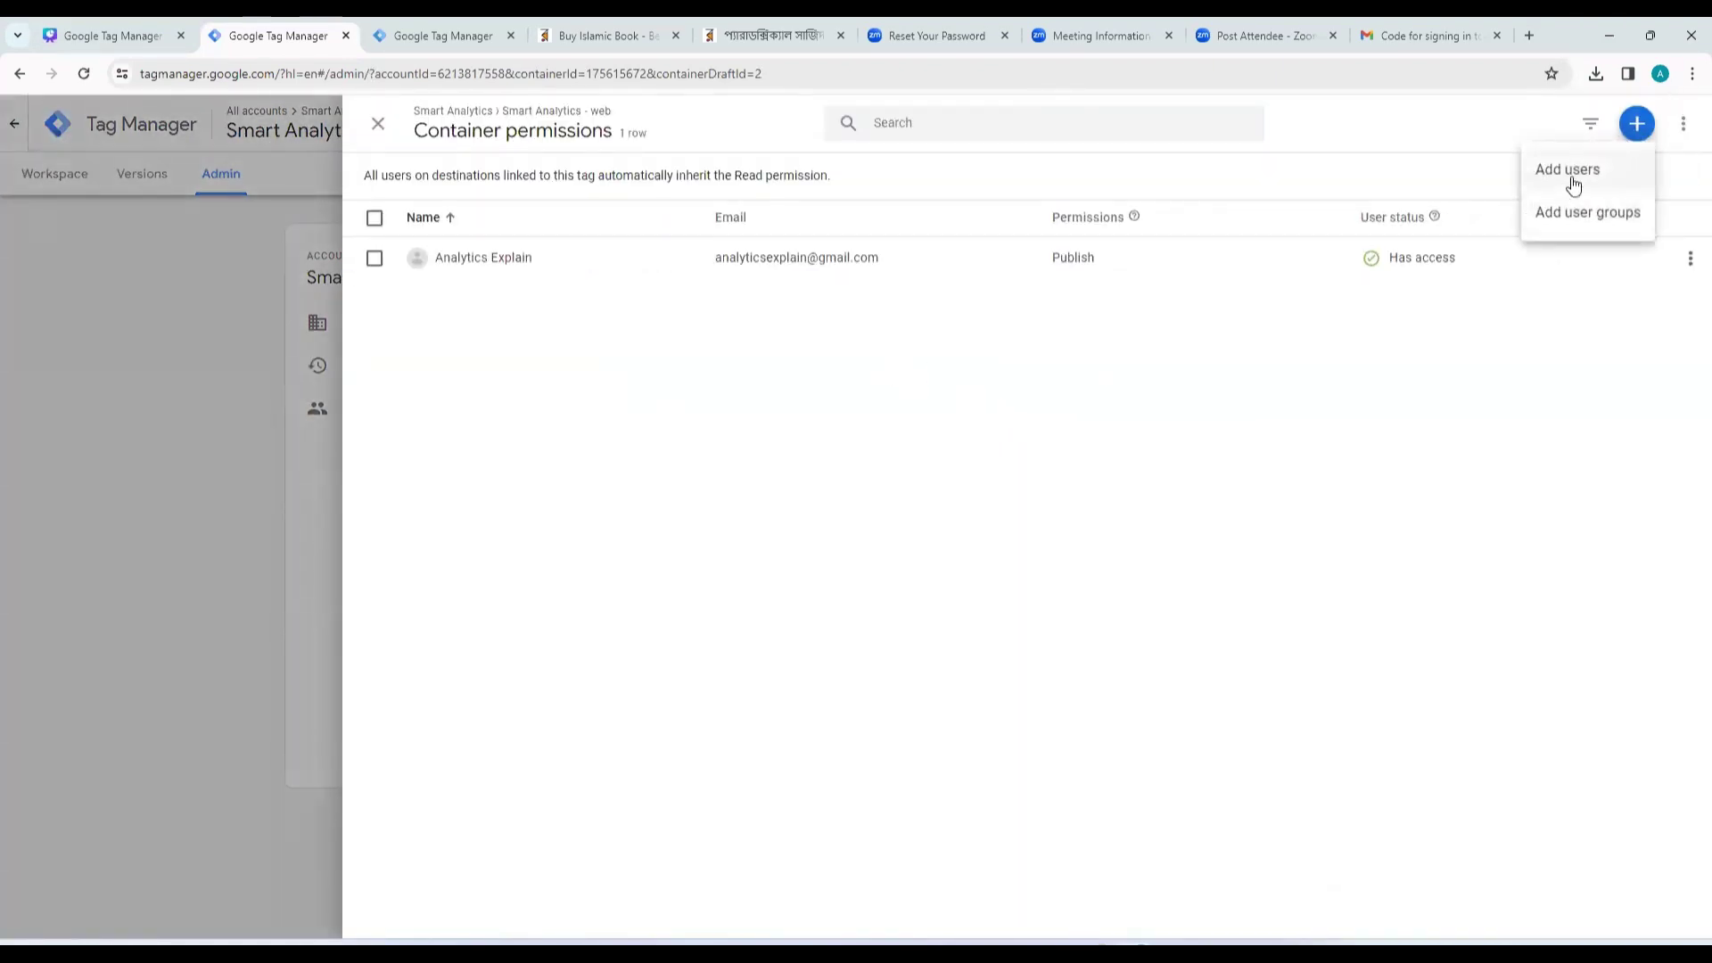
{"action": "left_click", "coordinate": [1571, 178]}
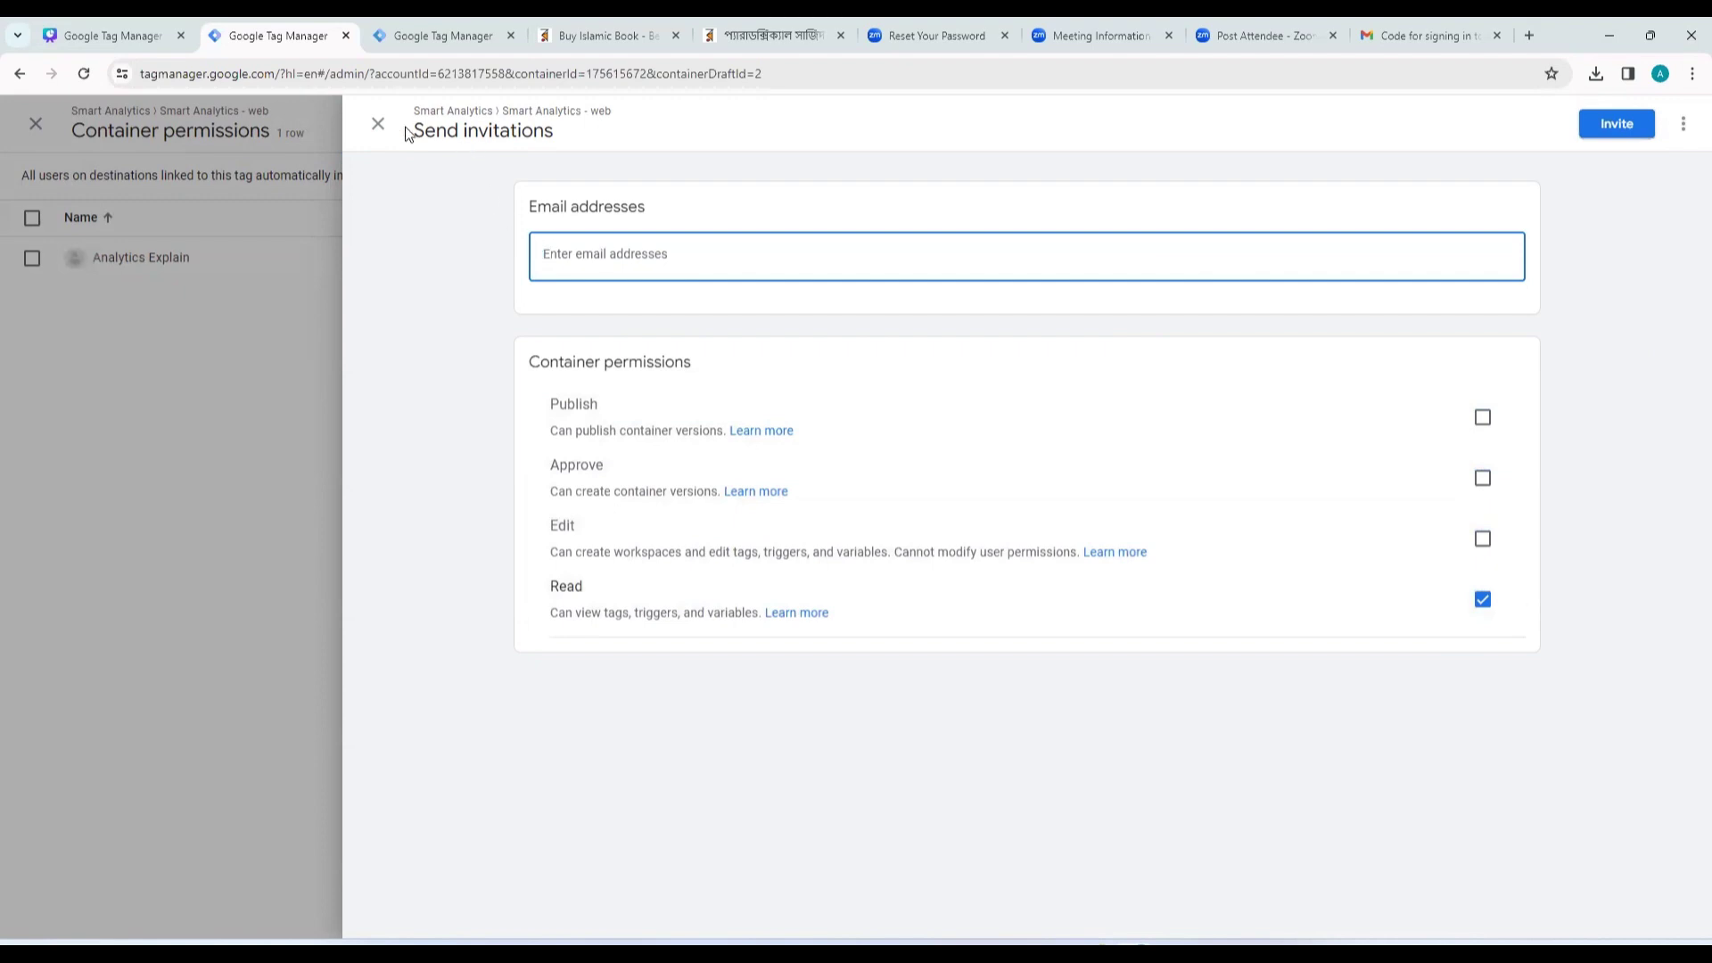
{"action": "left_click", "coordinate": [378, 124]}
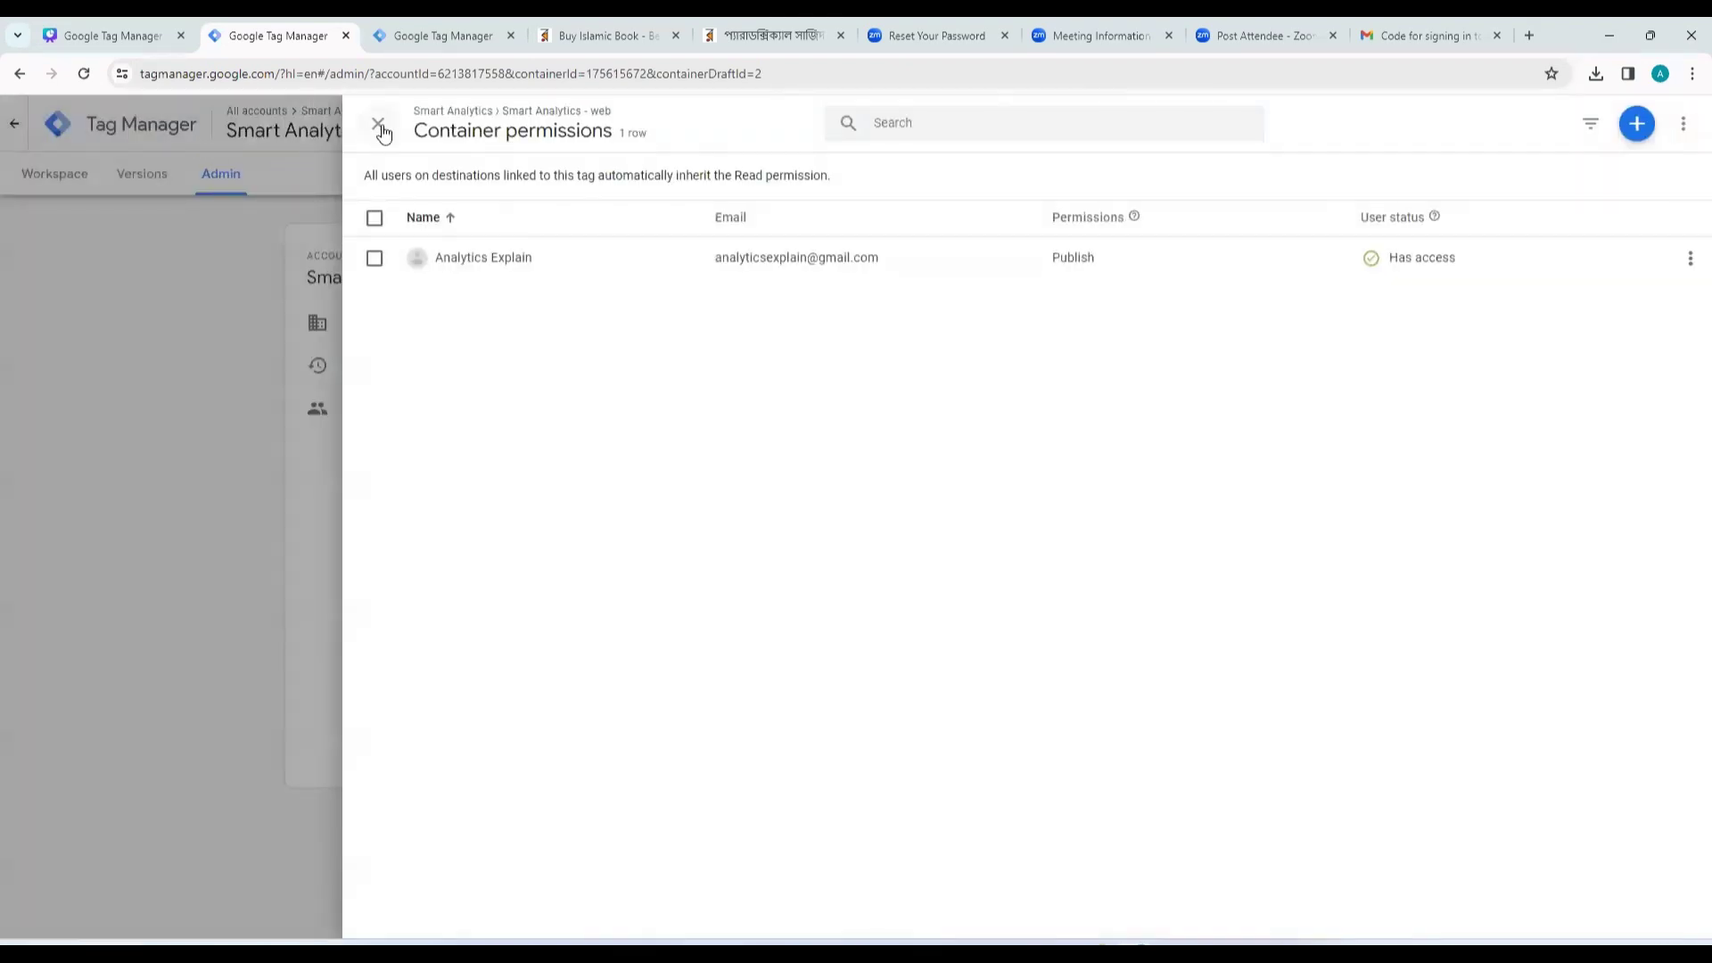
{"action": "left_click", "coordinate": [380, 126]}
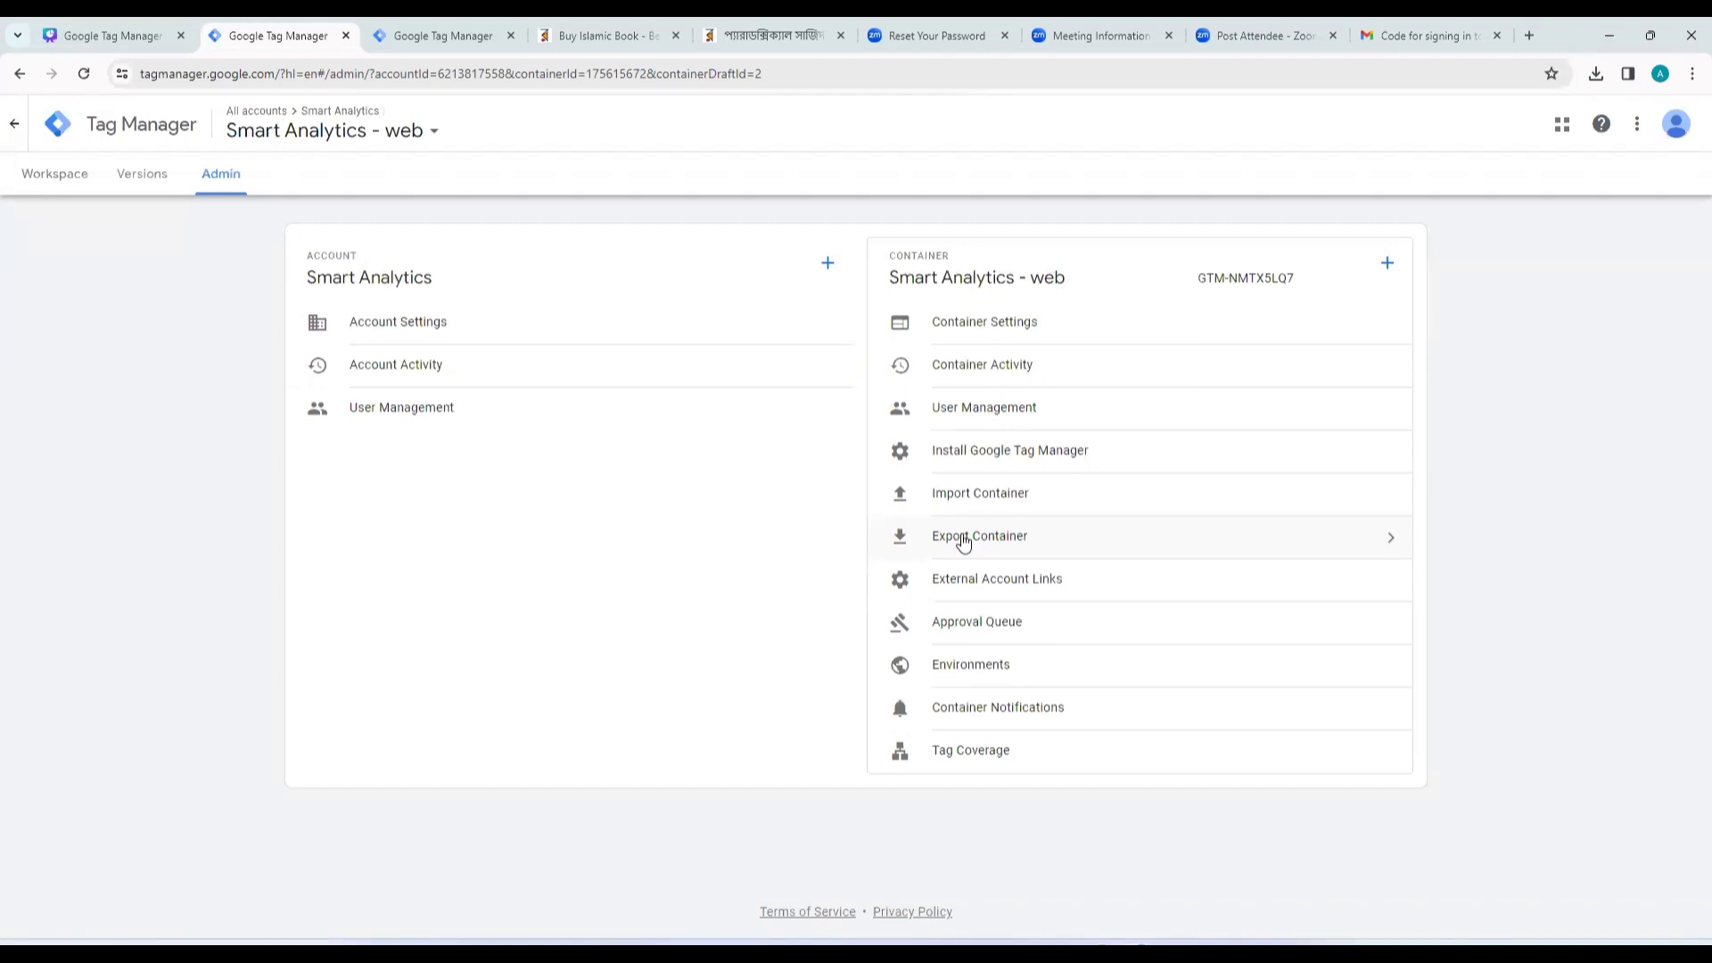
Examine the Import Container options, close them without importing a file, and return to the workspace overview.
{"action": "left_click", "coordinate": [1045, 505]}
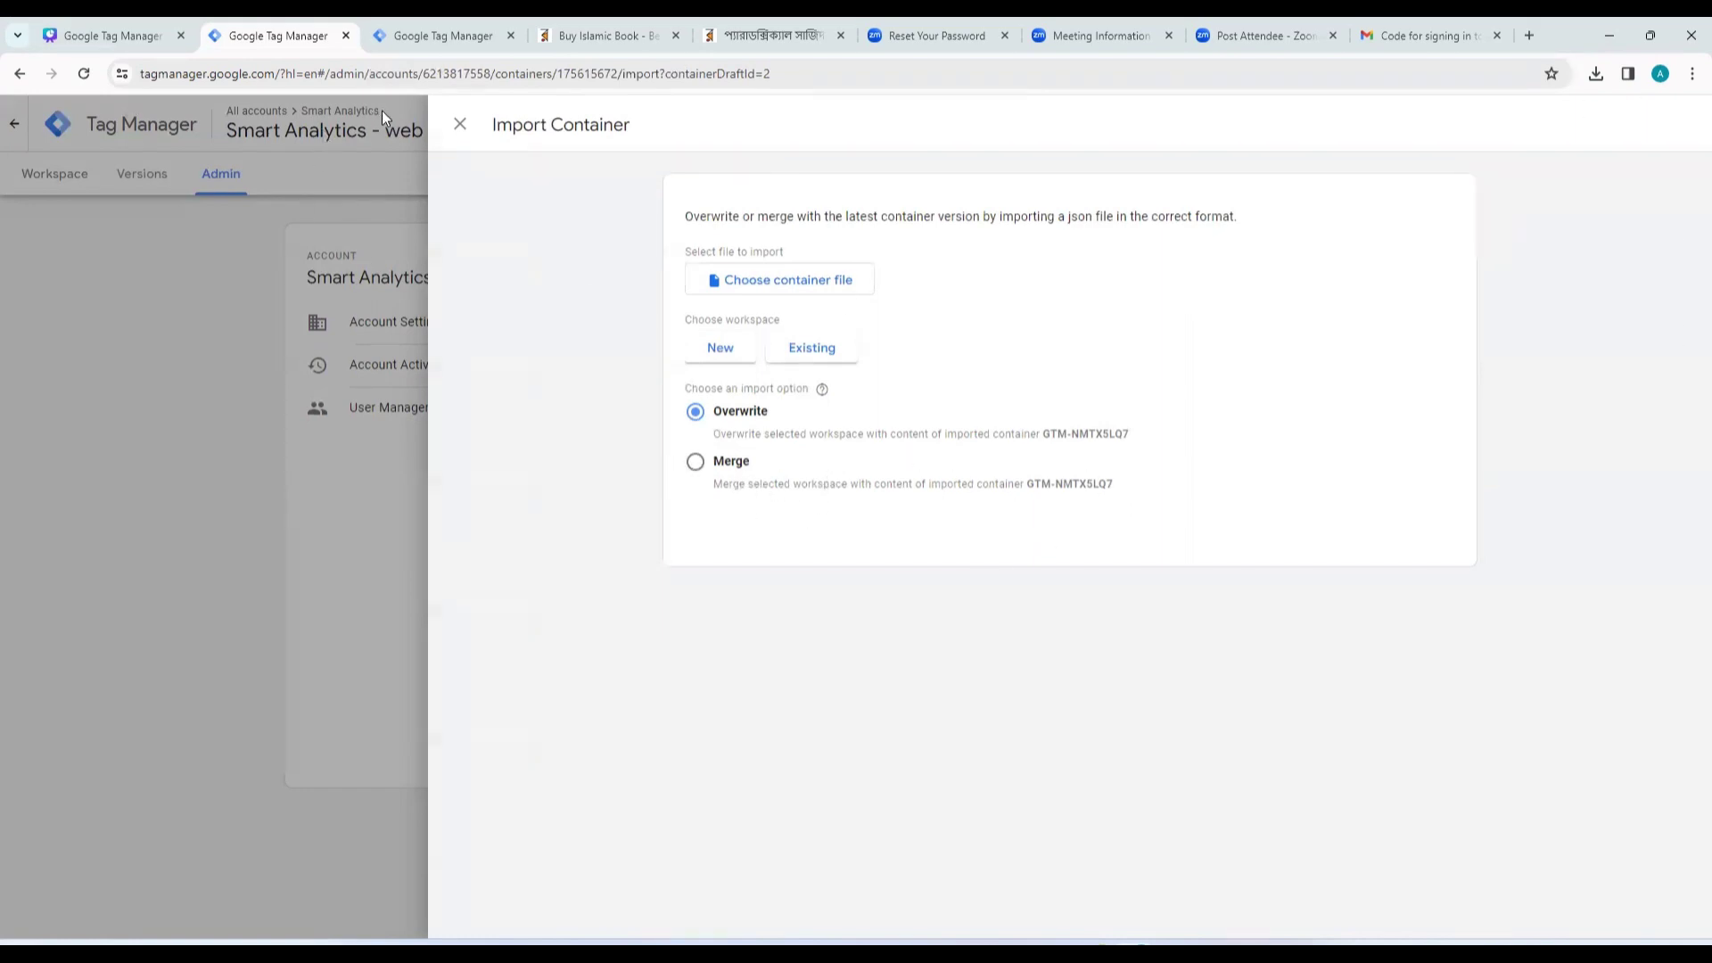
{"action": "left_click", "coordinate": [460, 124]}
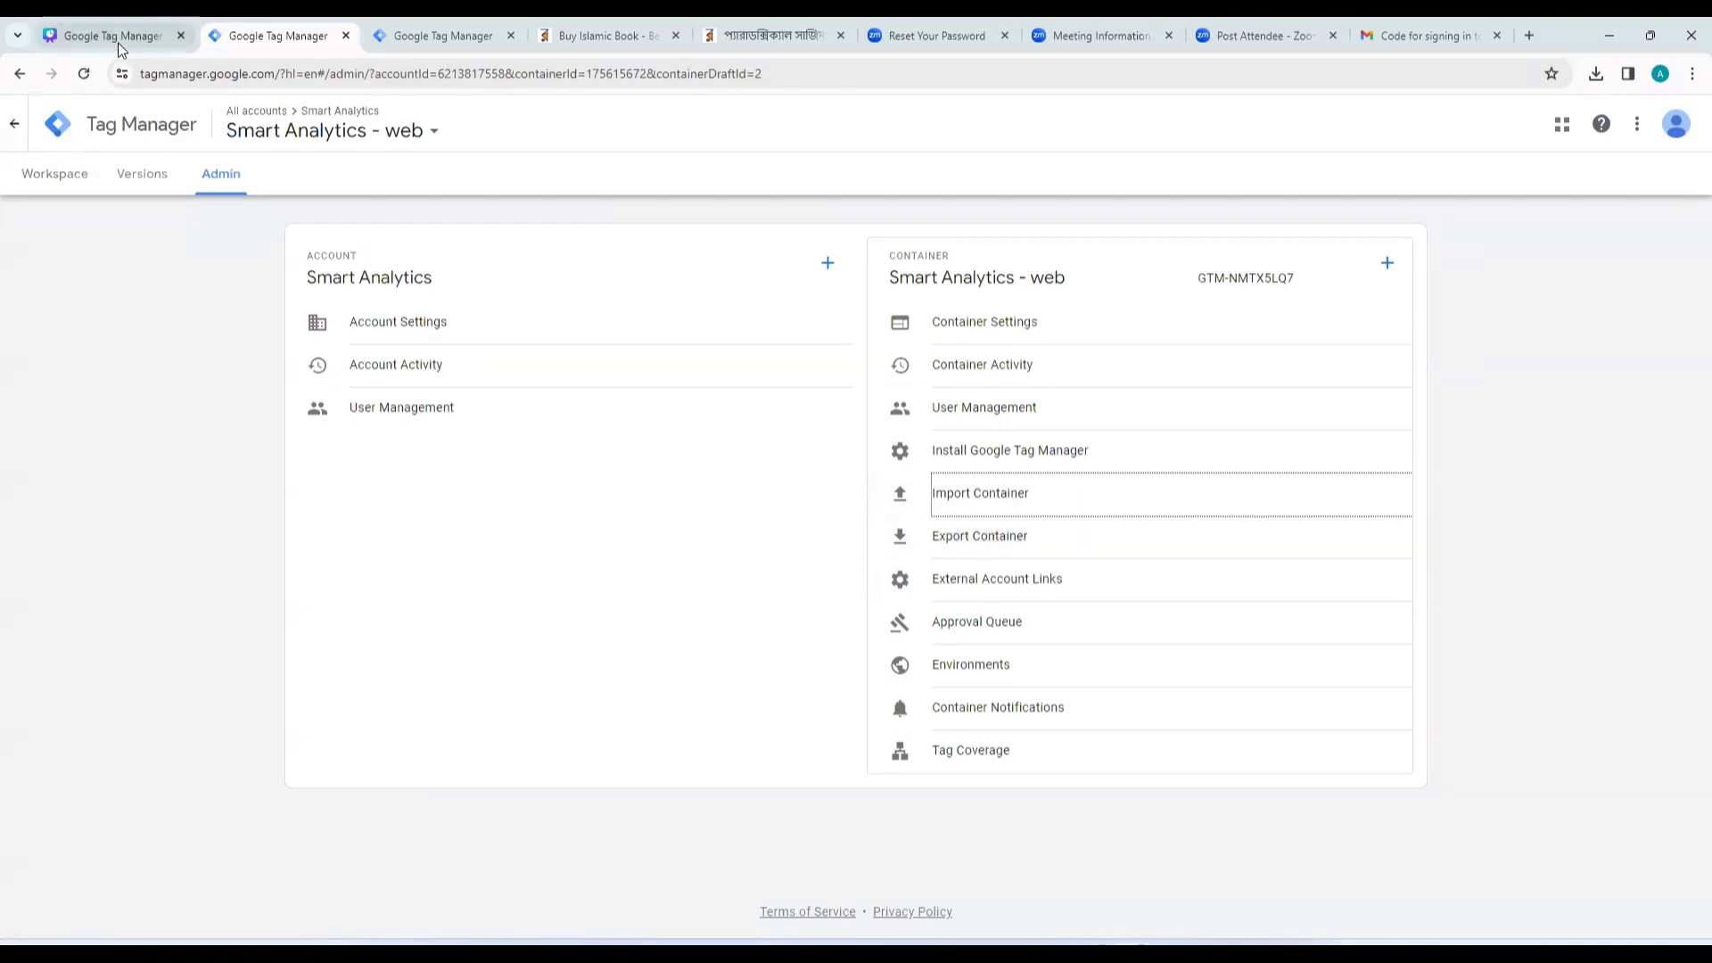
{"action": "left_click", "coordinate": [89, 175]}
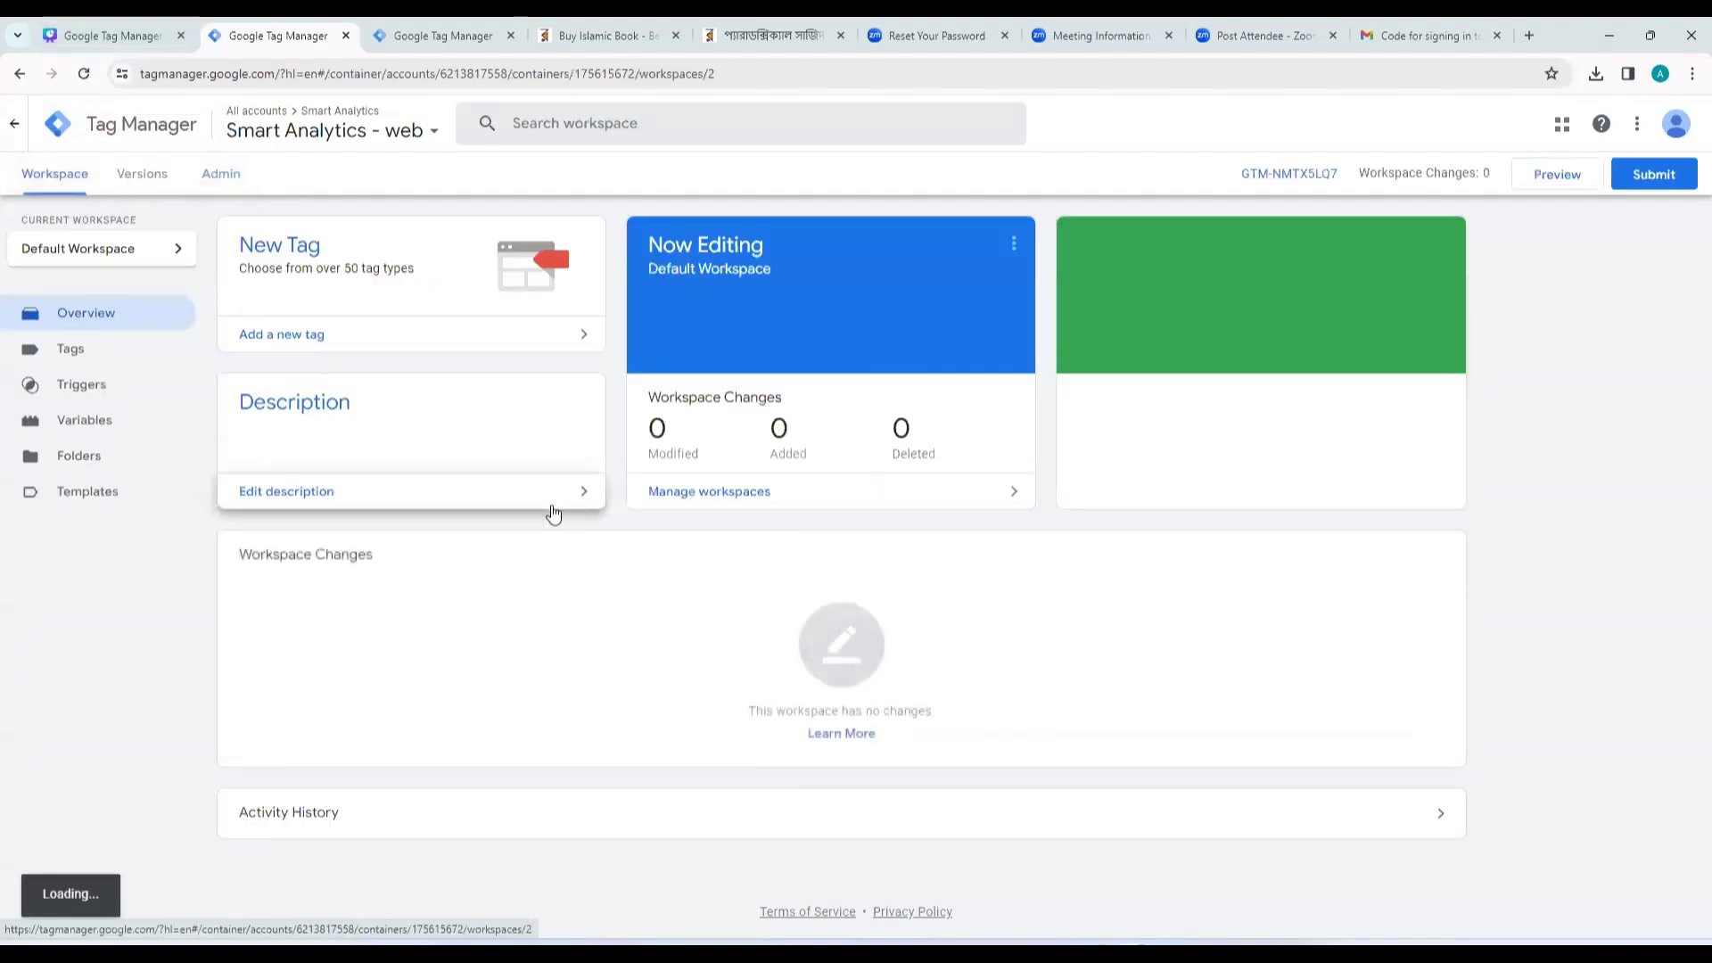
Switch to the Google Tag Manager slide deck, present it full screen, and advance past the account creation title slide.
{"action": "left_click", "coordinate": [122, 24]}
{"action": "key", "text": "ctrl+alt+p"}
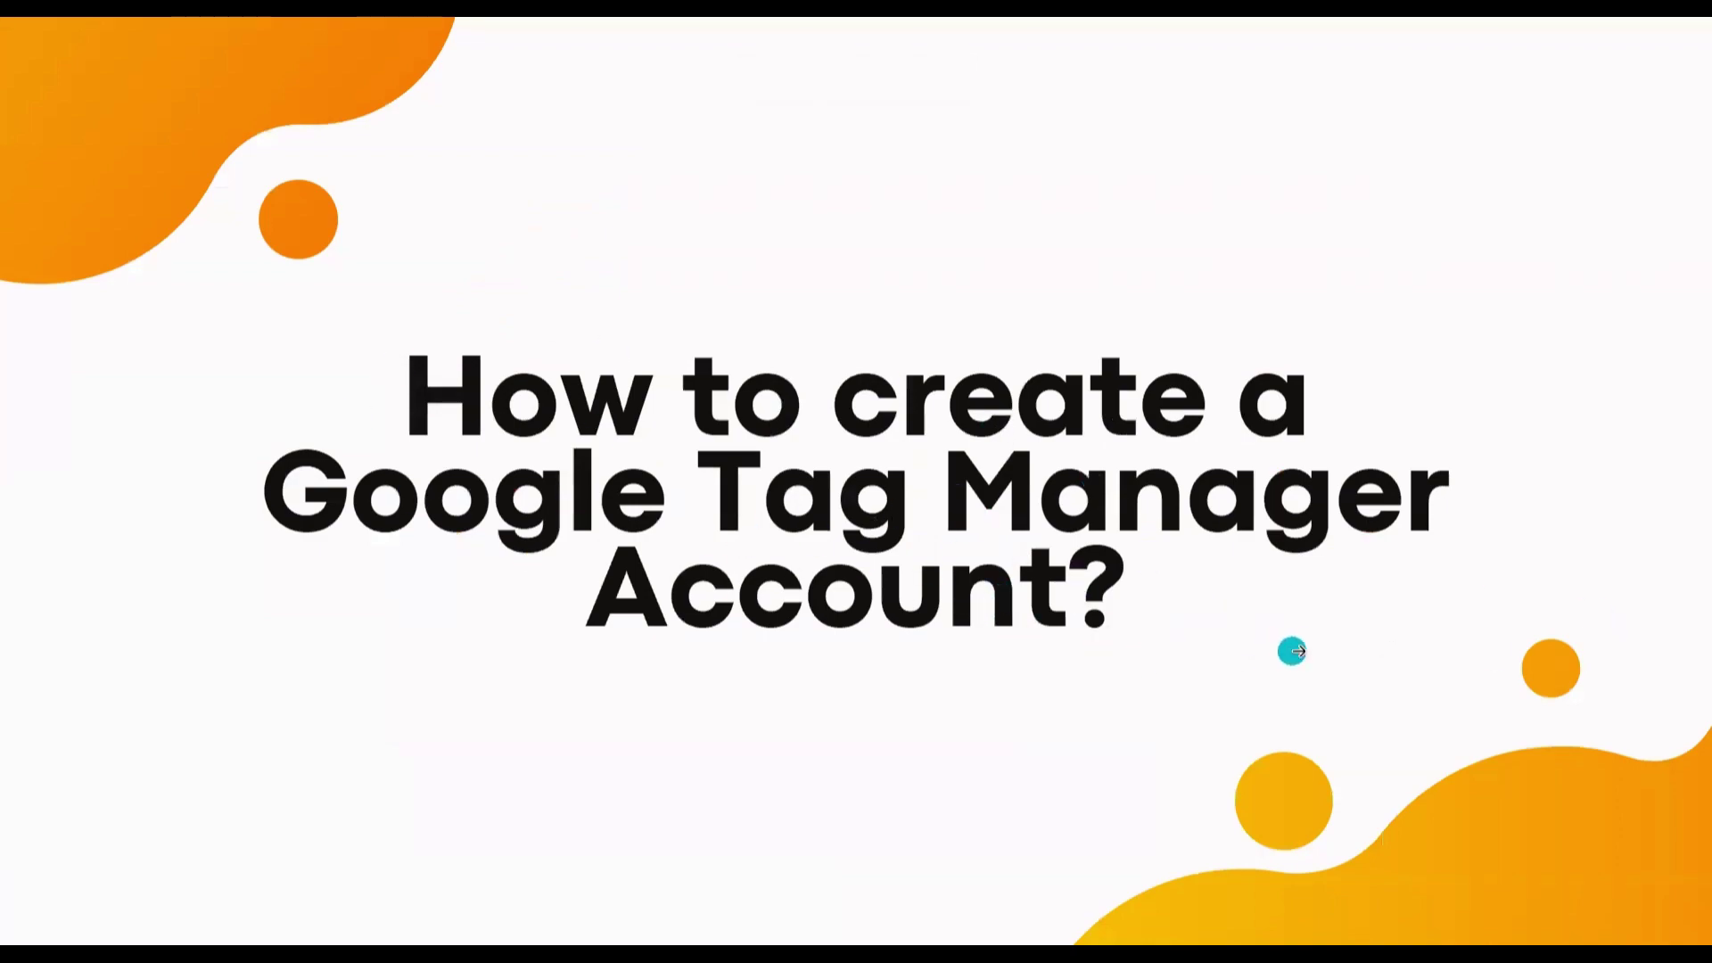
{"action": "left_click", "coordinate": [1298, 651]}
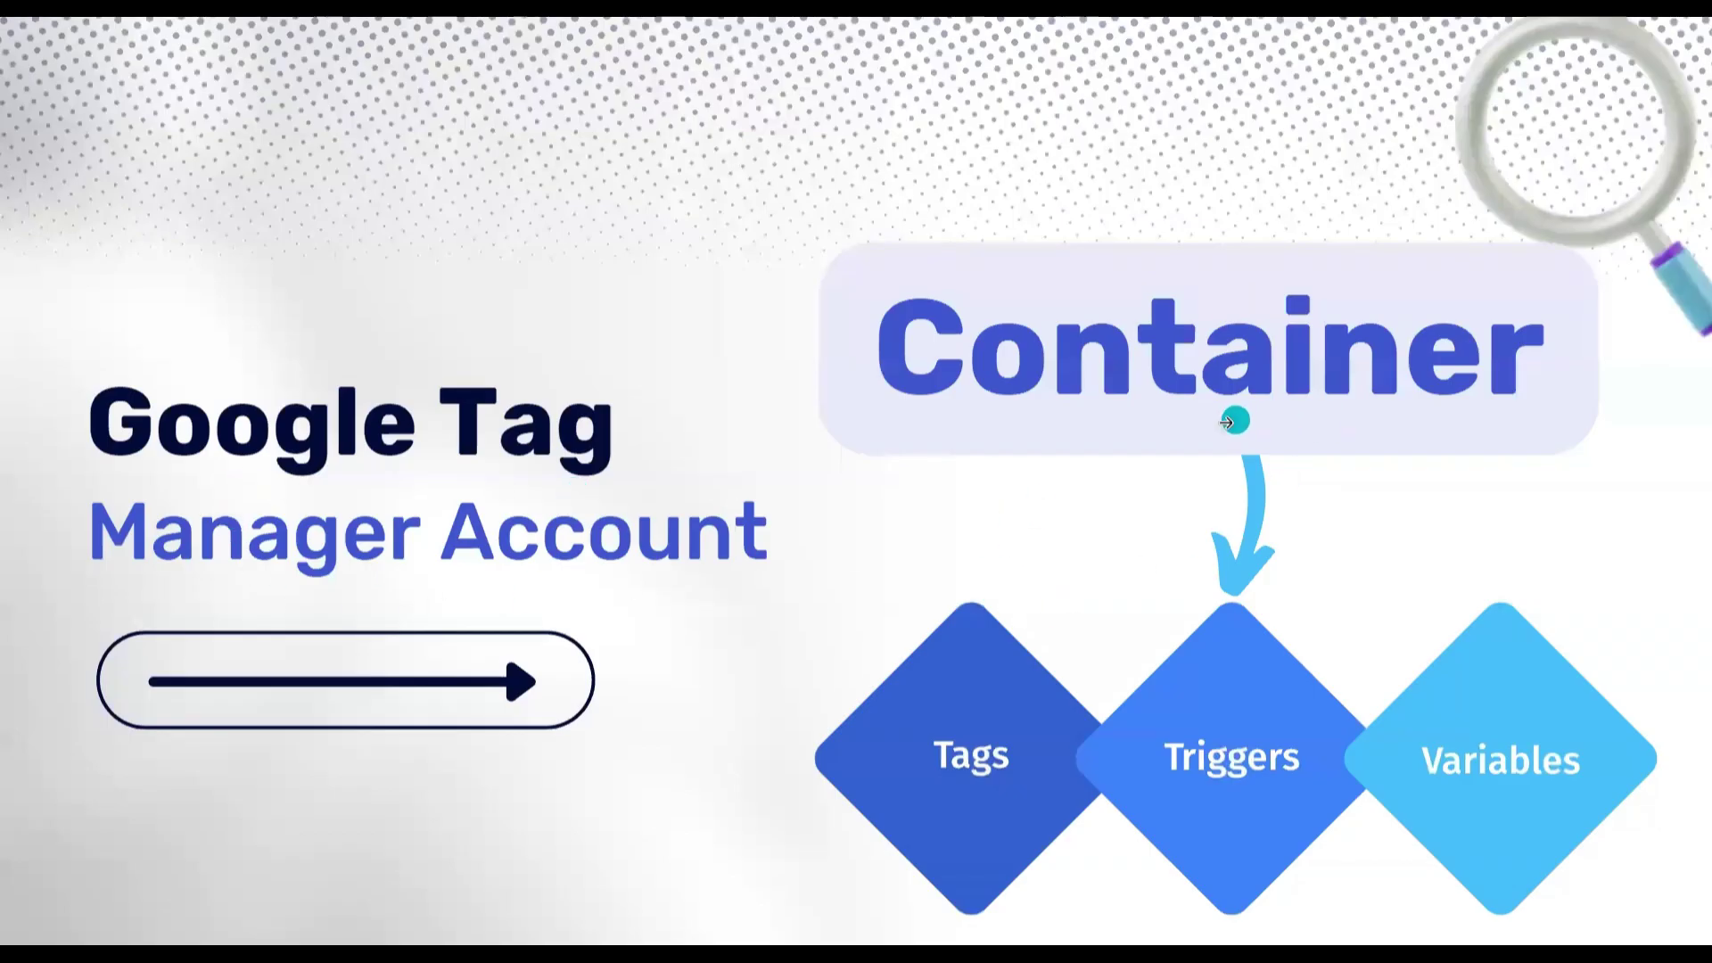